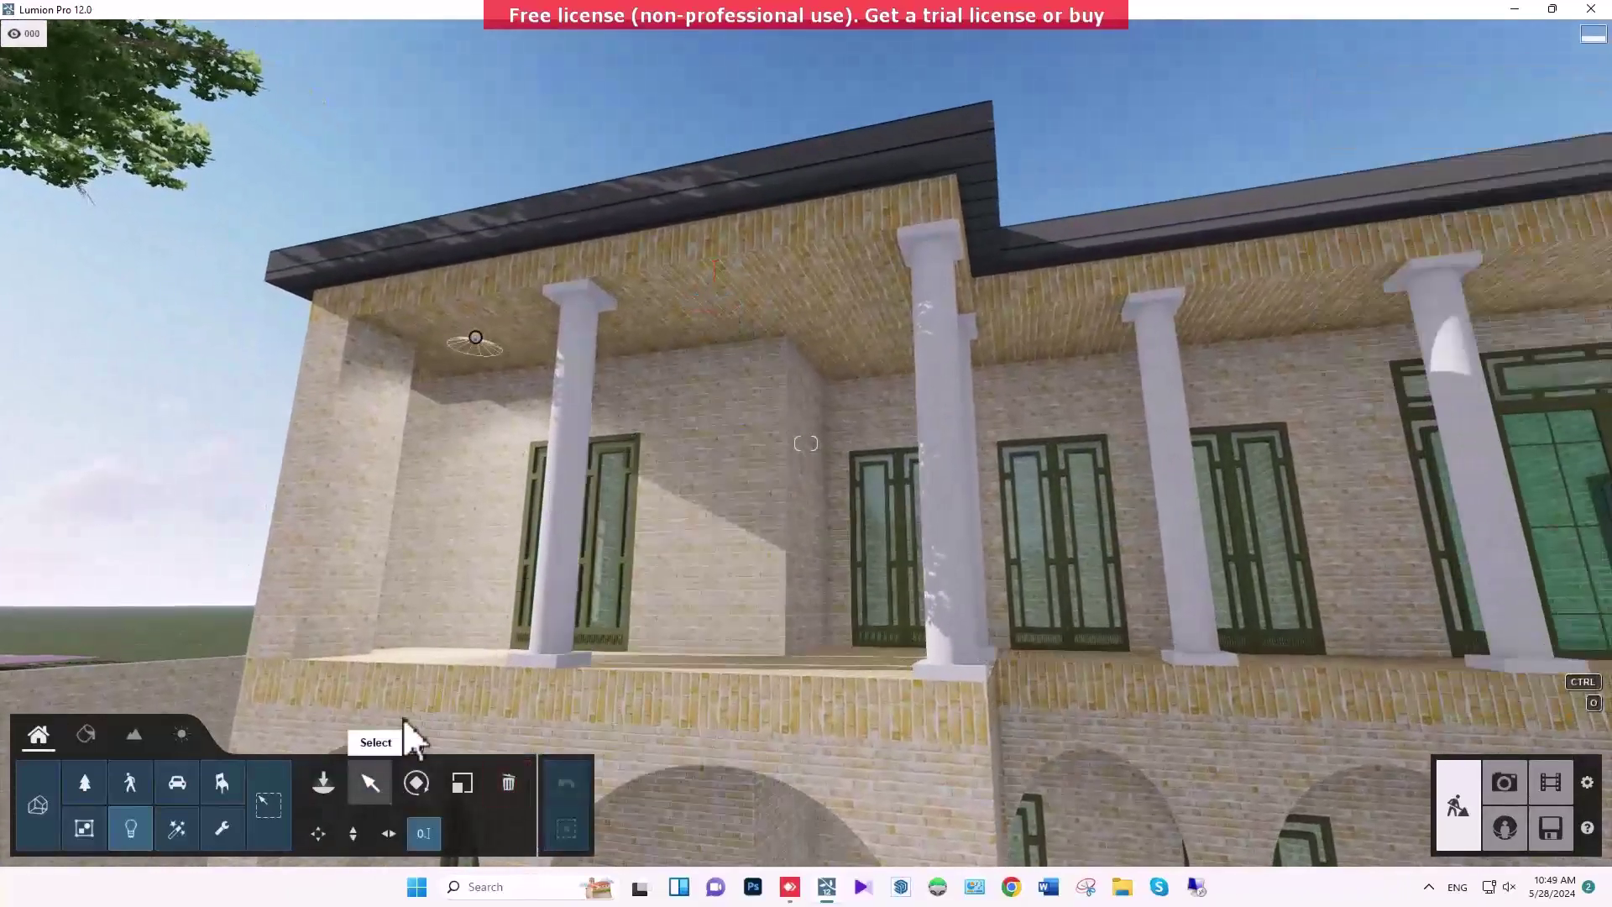
# Select the Lamp05 spotlight under the porch ceiling, show its advanced options and set its brightness to about 106
pyautogui.click(477, 339)
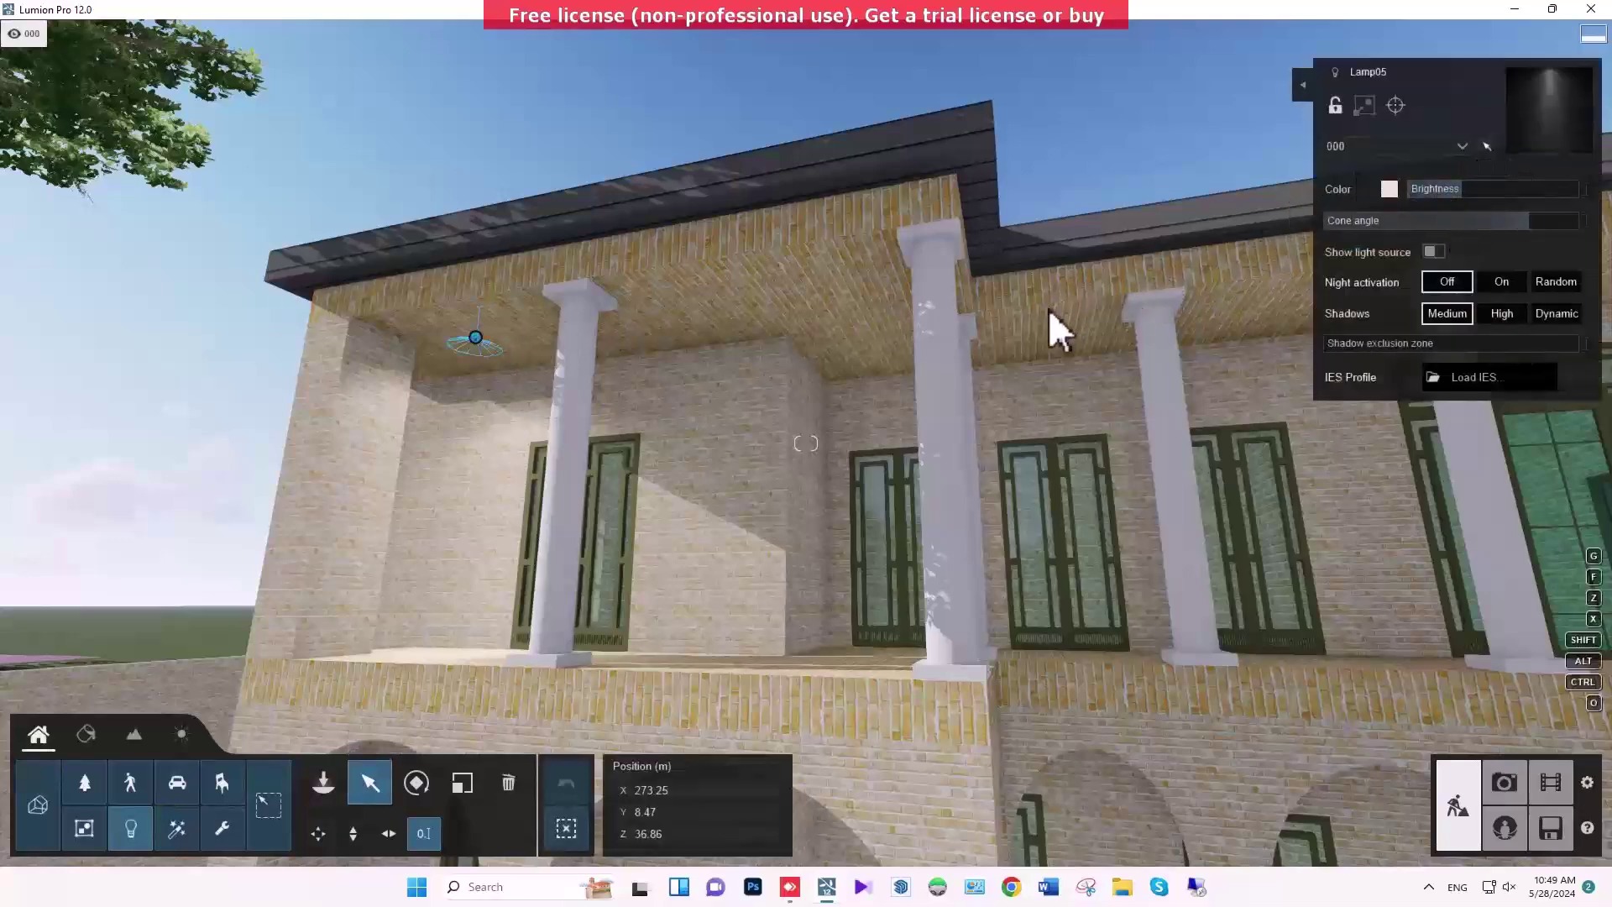
pyautogui.press('d')
pyautogui.moveTo(976, 320); pyautogui.dragTo(1140, 318, button='middle')
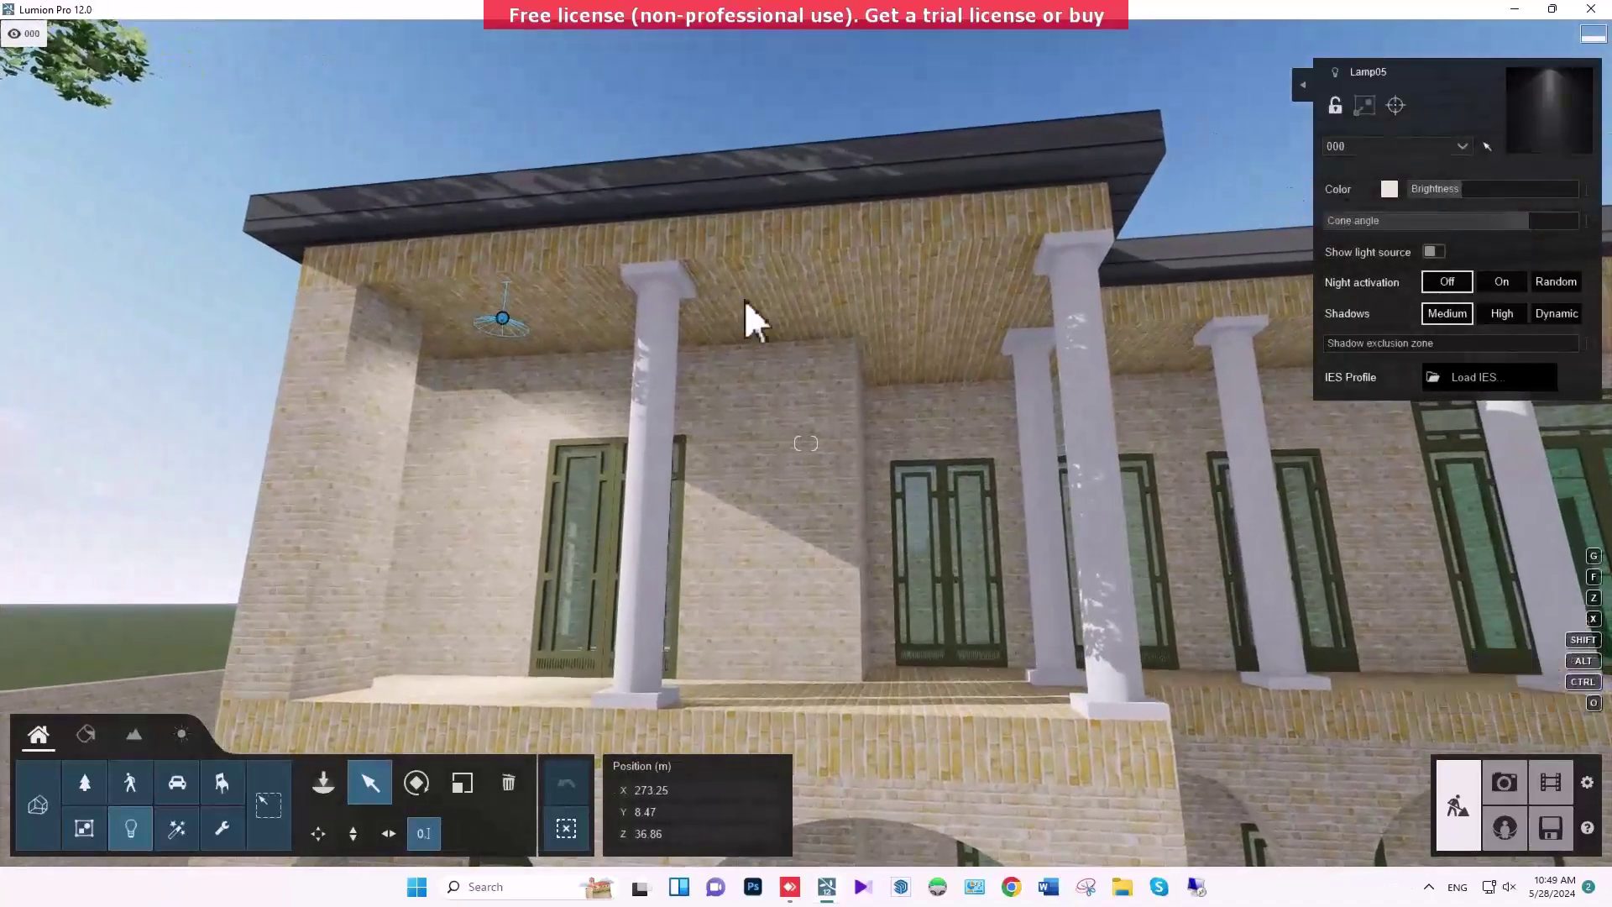
pyautogui.click(1301, 86)
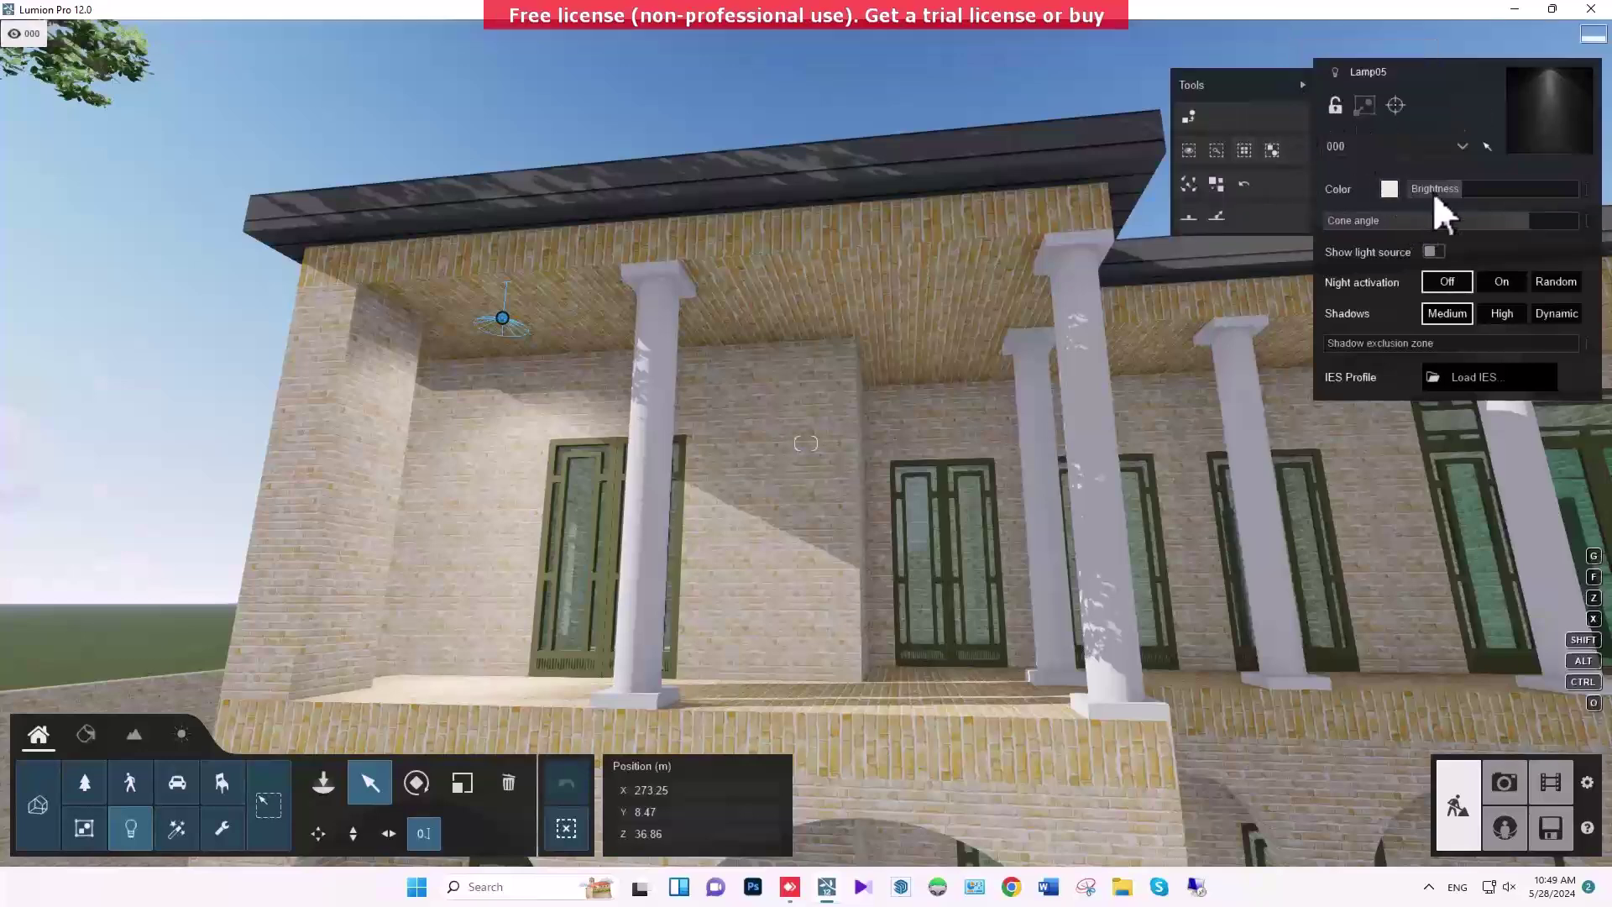
pyautogui.moveTo(1474, 186); pyautogui.dragTo(1452, 190)
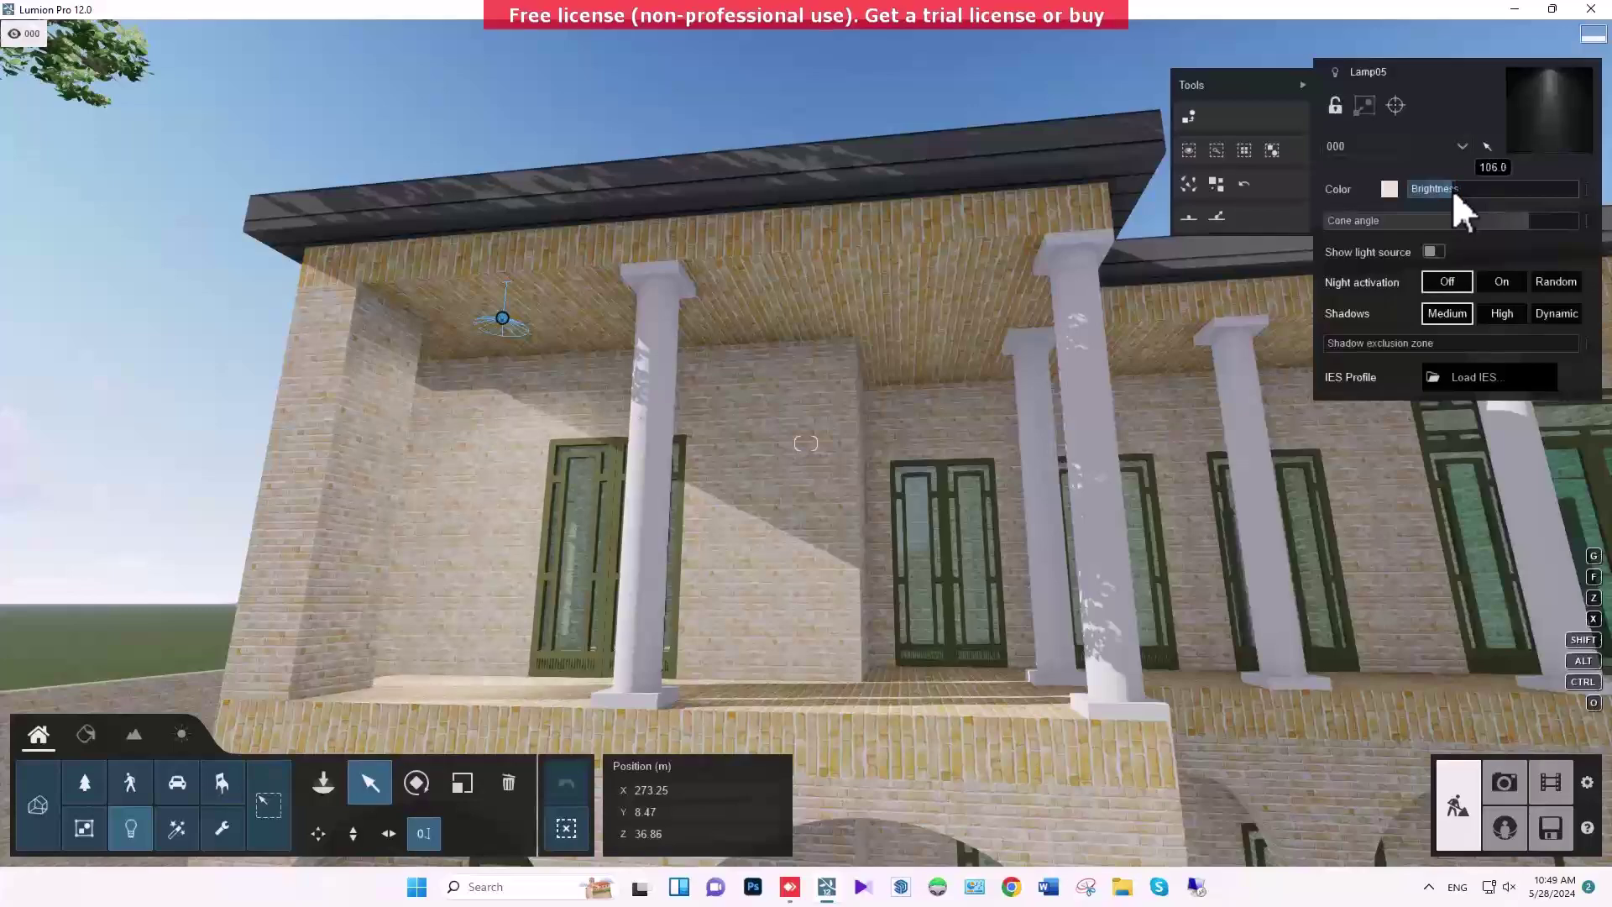
# Set the porch spotlight's brightness to about 87.3
pyautogui.press('w')
pyautogui.press('a')
pyautogui.moveTo(916, 337); pyautogui.dragTo(924, 366, button='right')
pyautogui.press('q')
pyautogui.press('e')
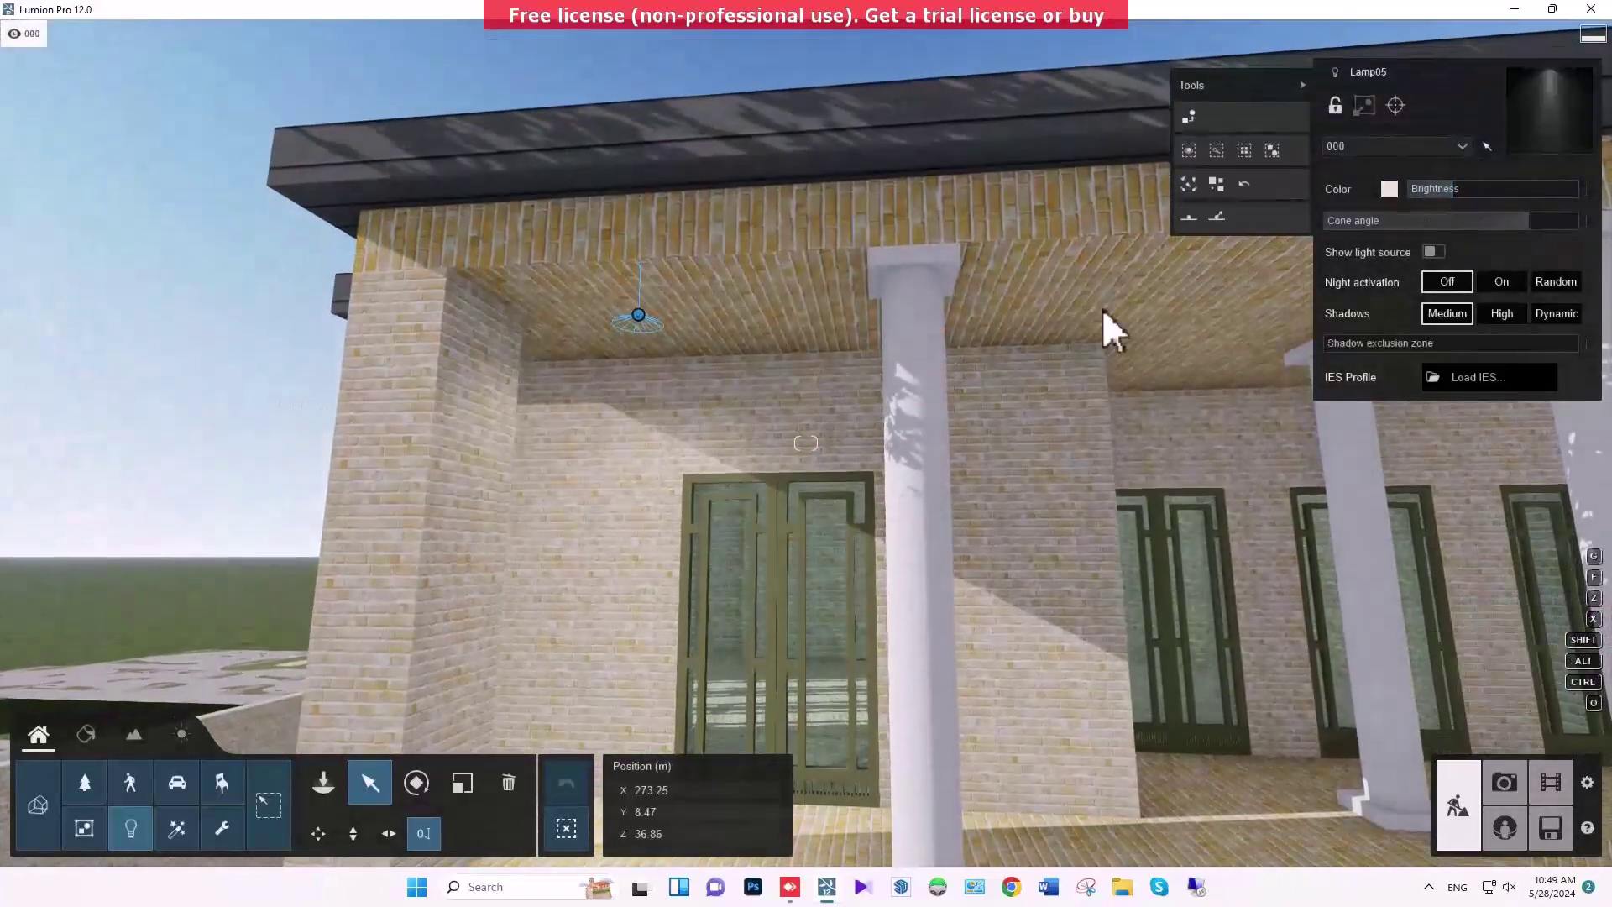
pyautogui.moveTo(949, 349); pyautogui.dragTo(987, 284, button='right')
pyautogui.press('w')
pyautogui.press('a')
pyautogui.press('s')
pyautogui.press('d')
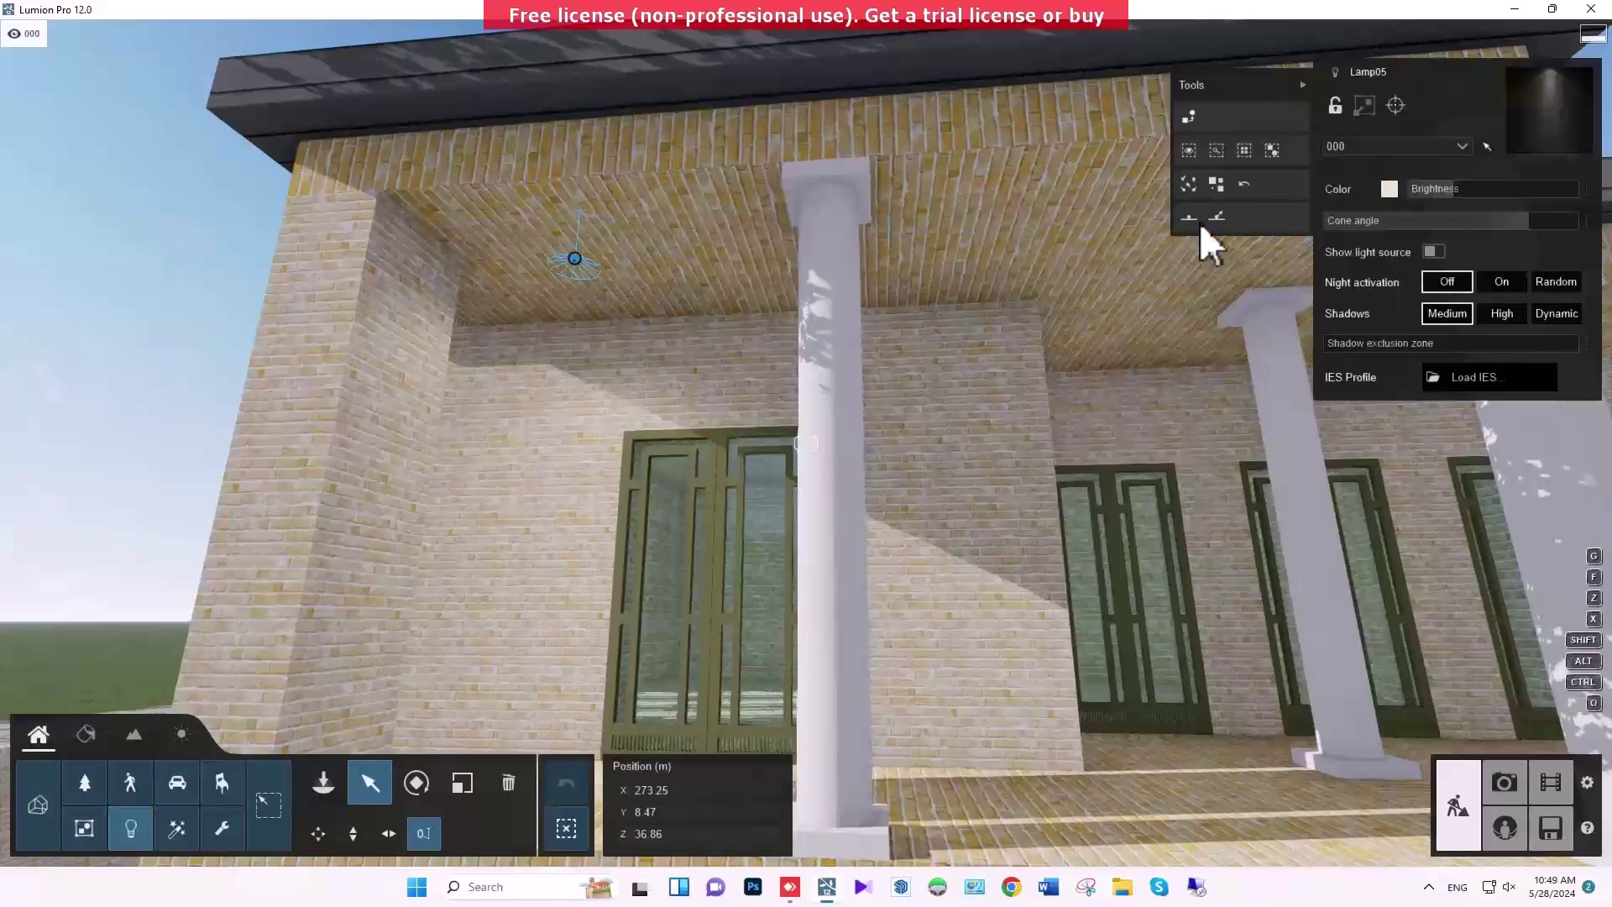
pyautogui.moveTo(1436, 202)
pyautogui.moveTo(1454, 188); pyautogui.dragTo(1449, 188)
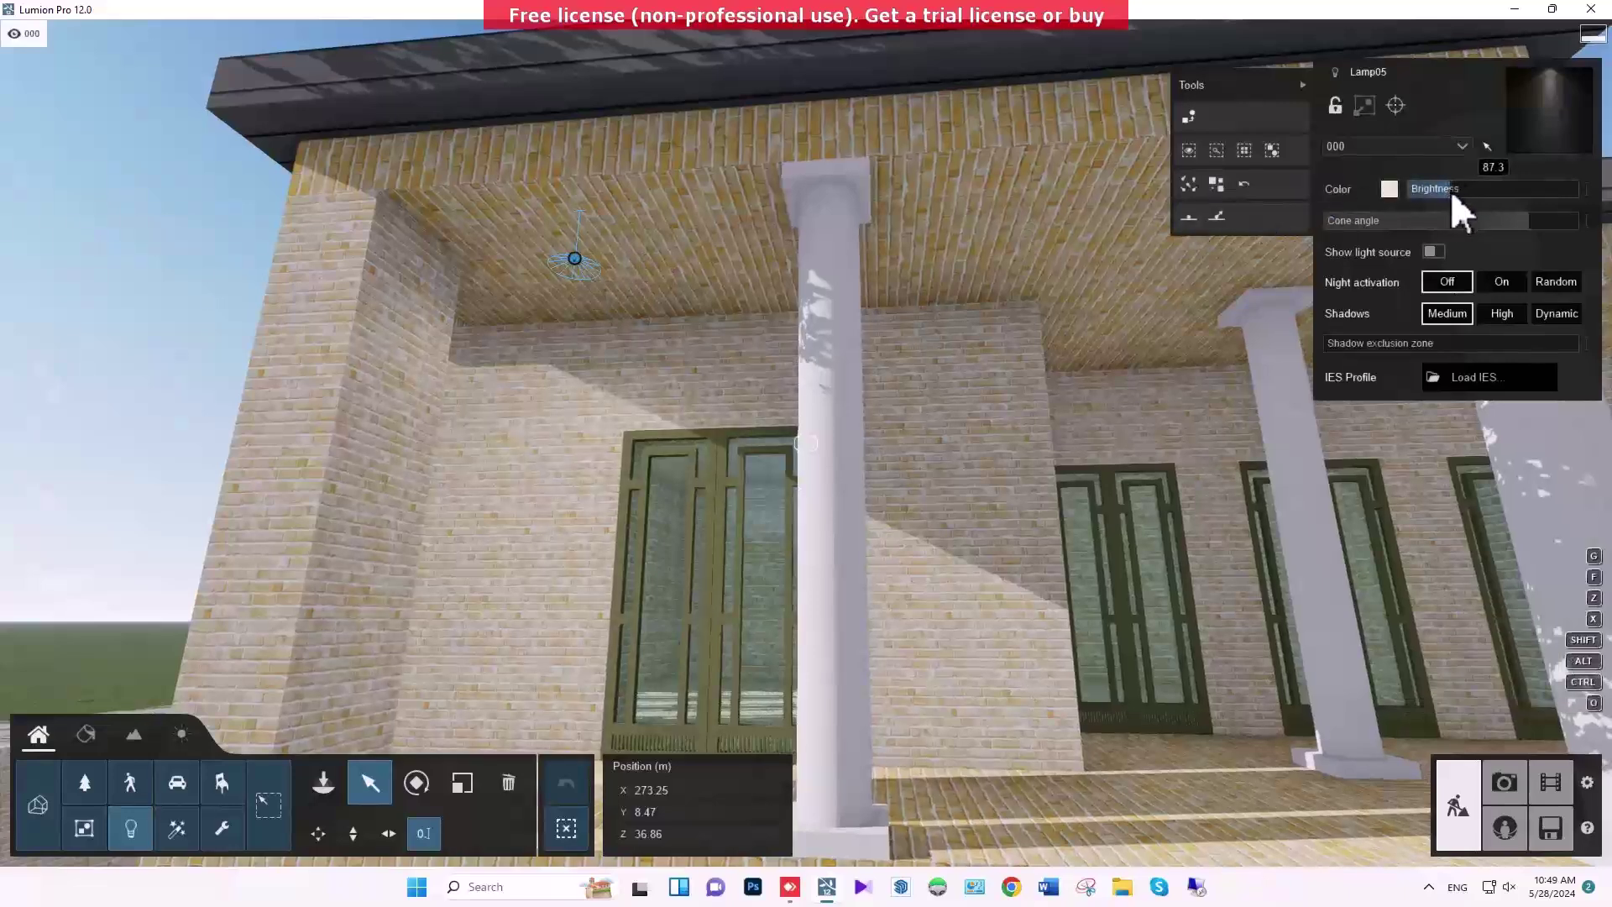
# Narrow the porch spotlight's cone angle to about 69°
pyautogui.moveTo(833, 286); pyautogui.dragTo(794, 308, button='right')
pyautogui.press('d')
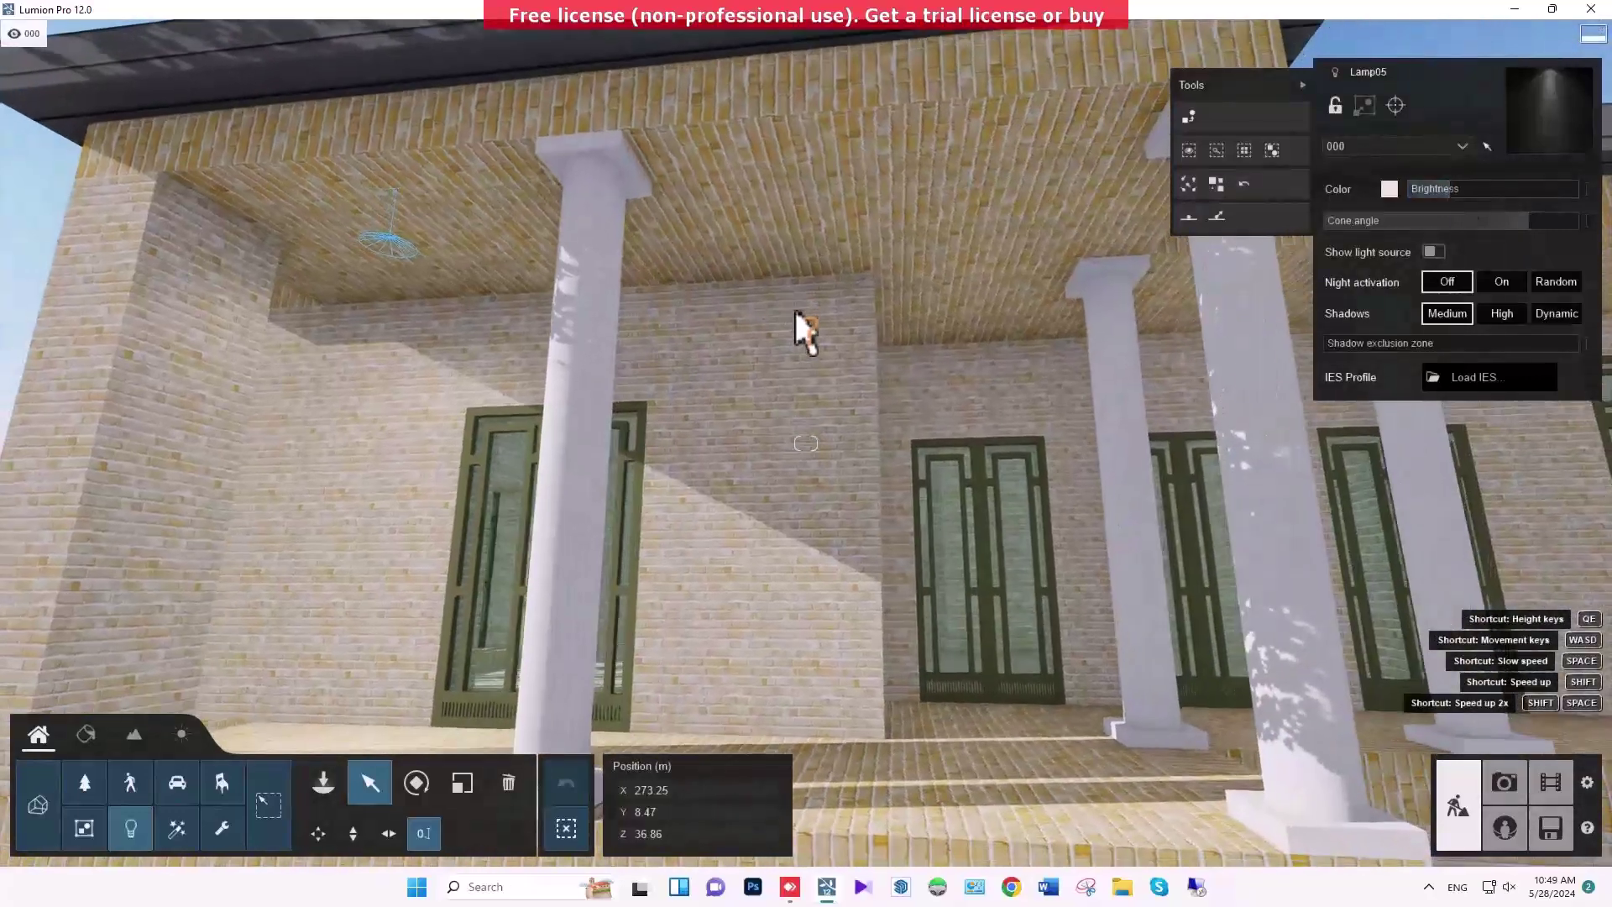
pyautogui.moveTo(1516, 217)
pyautogui.moveTo(1518, 222); pyautogui.dragTo(1455, 220)
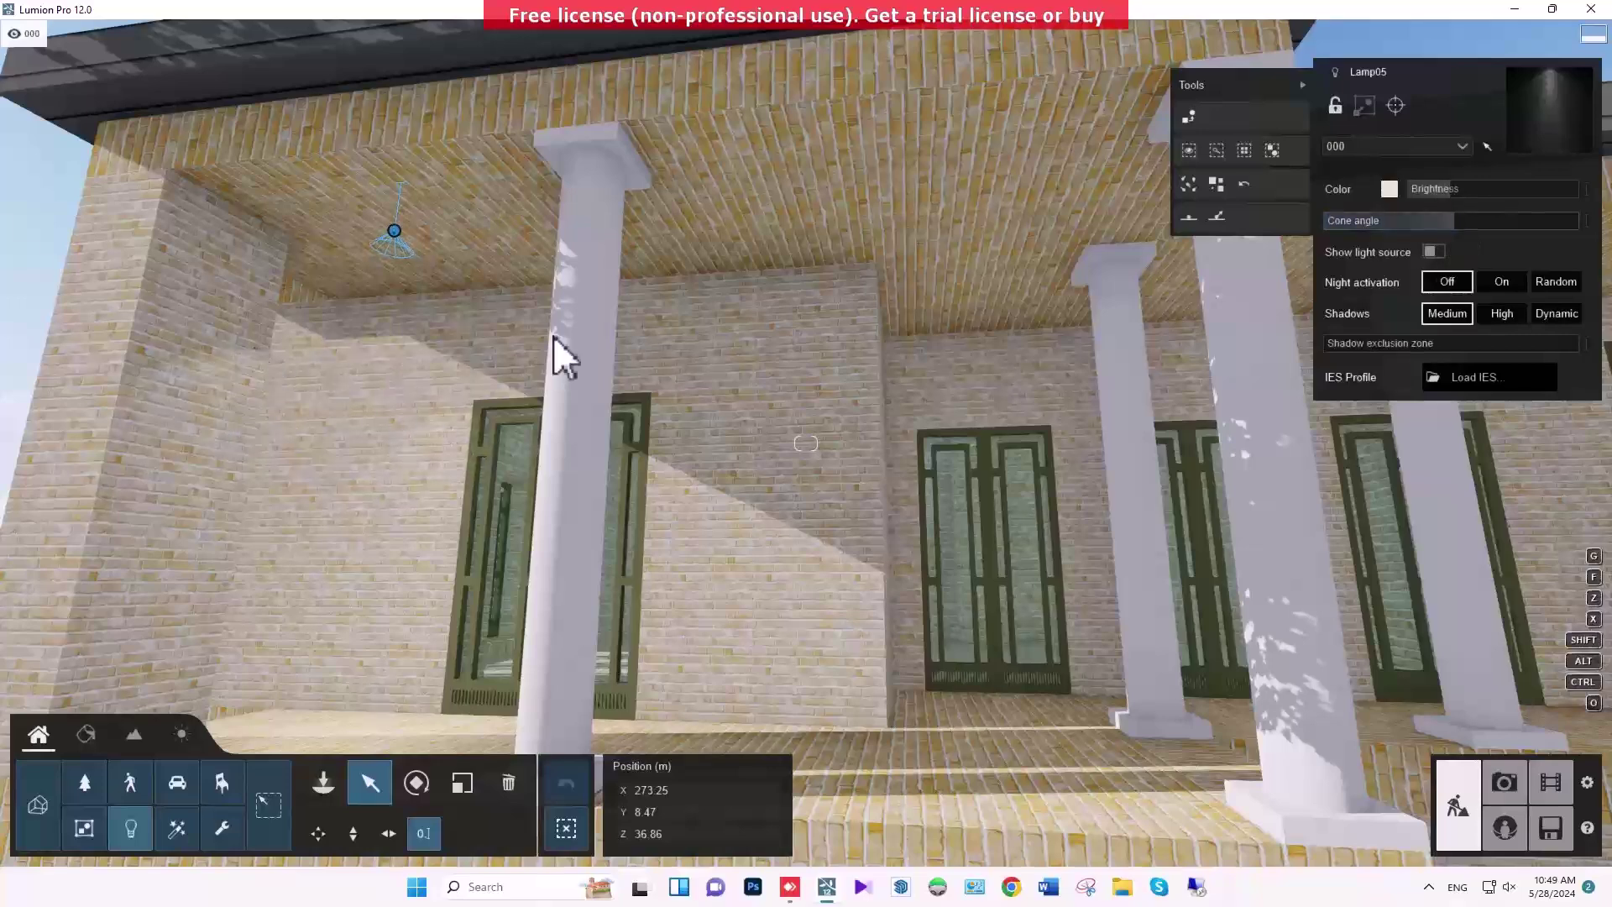
pyautogui.moveTo(1476, 223); pyautogui.dragTo(1421, 239)
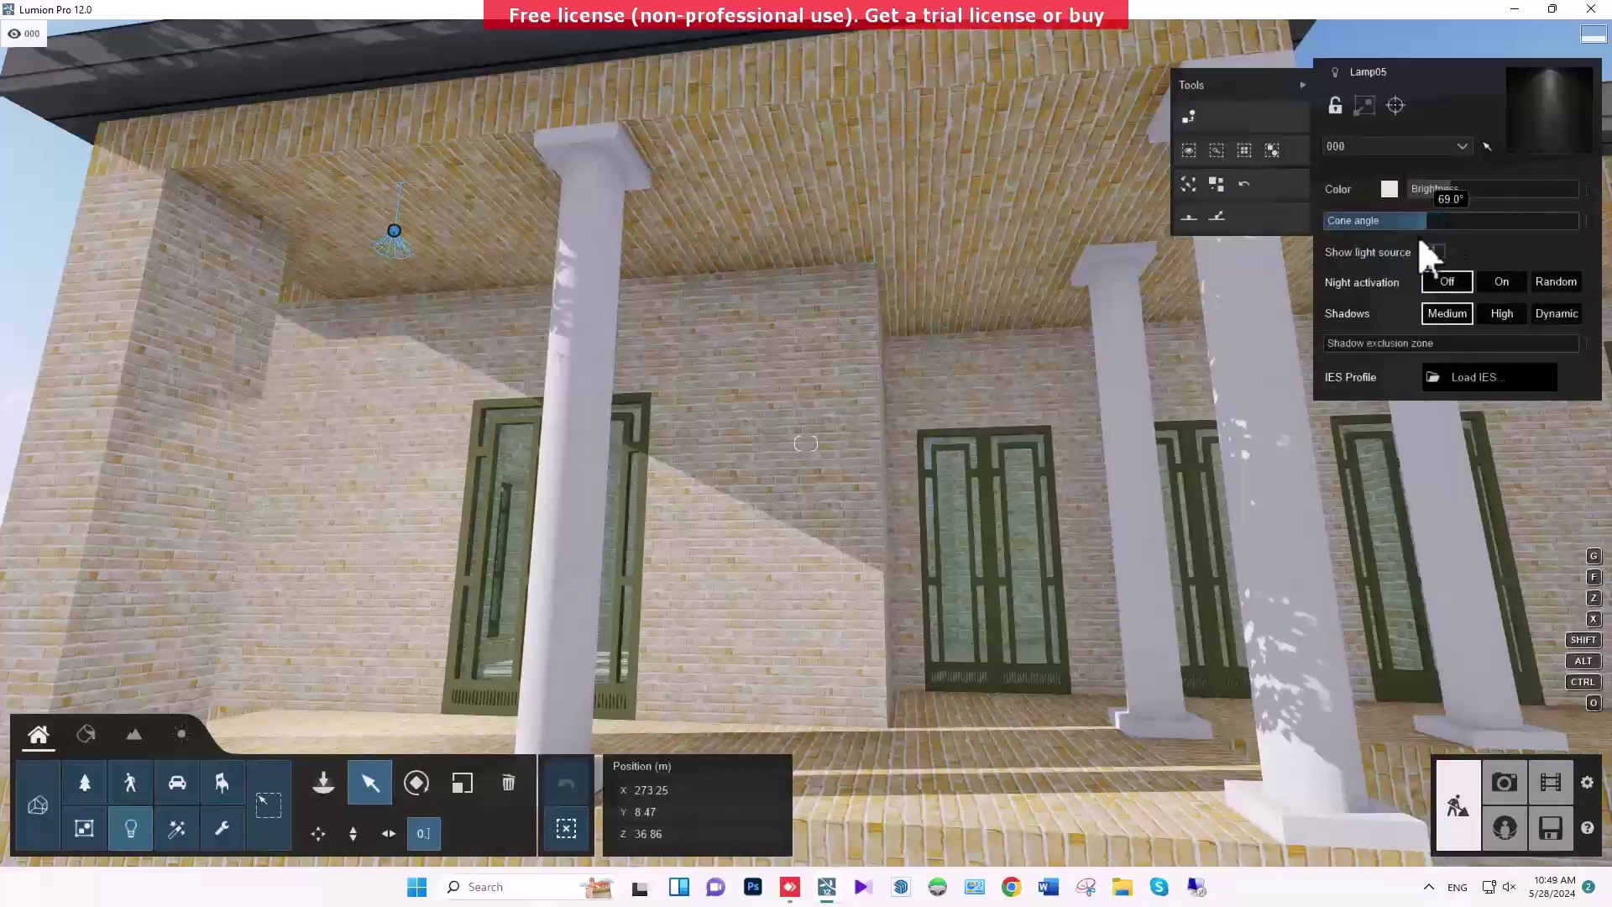
# Rotate the sun's heading slightly north of west, then return to editing the spotlight
pyautogui.click(187, 735)
pyautogui.moveTo(168, 809); pyautogui.dragTo(165, 793)
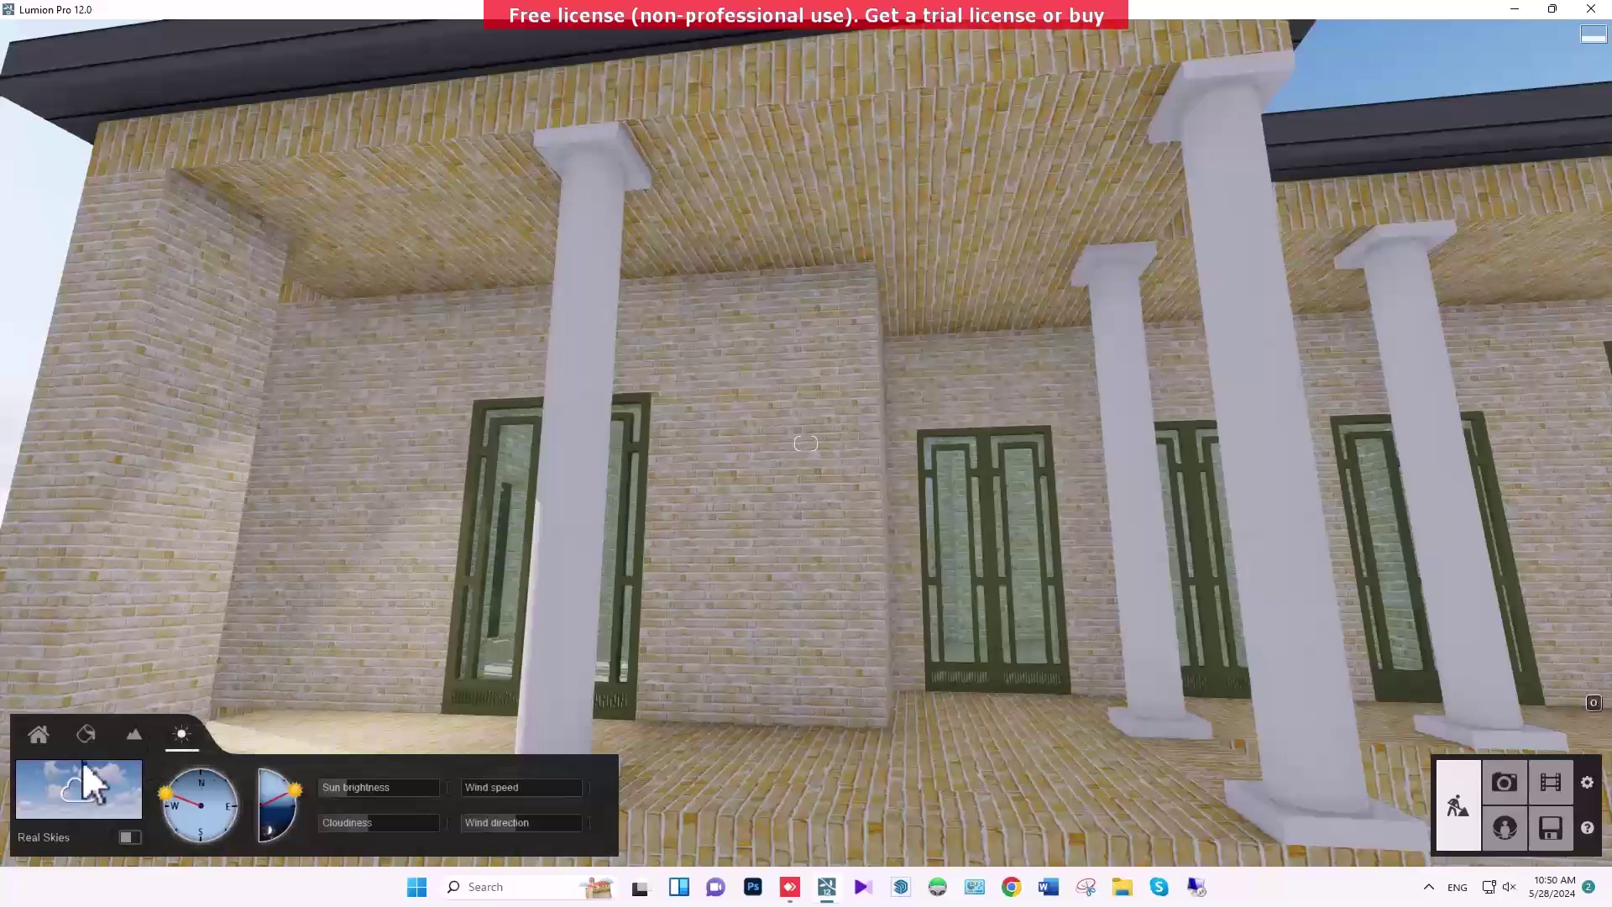
pyautogui.click(38, 735)
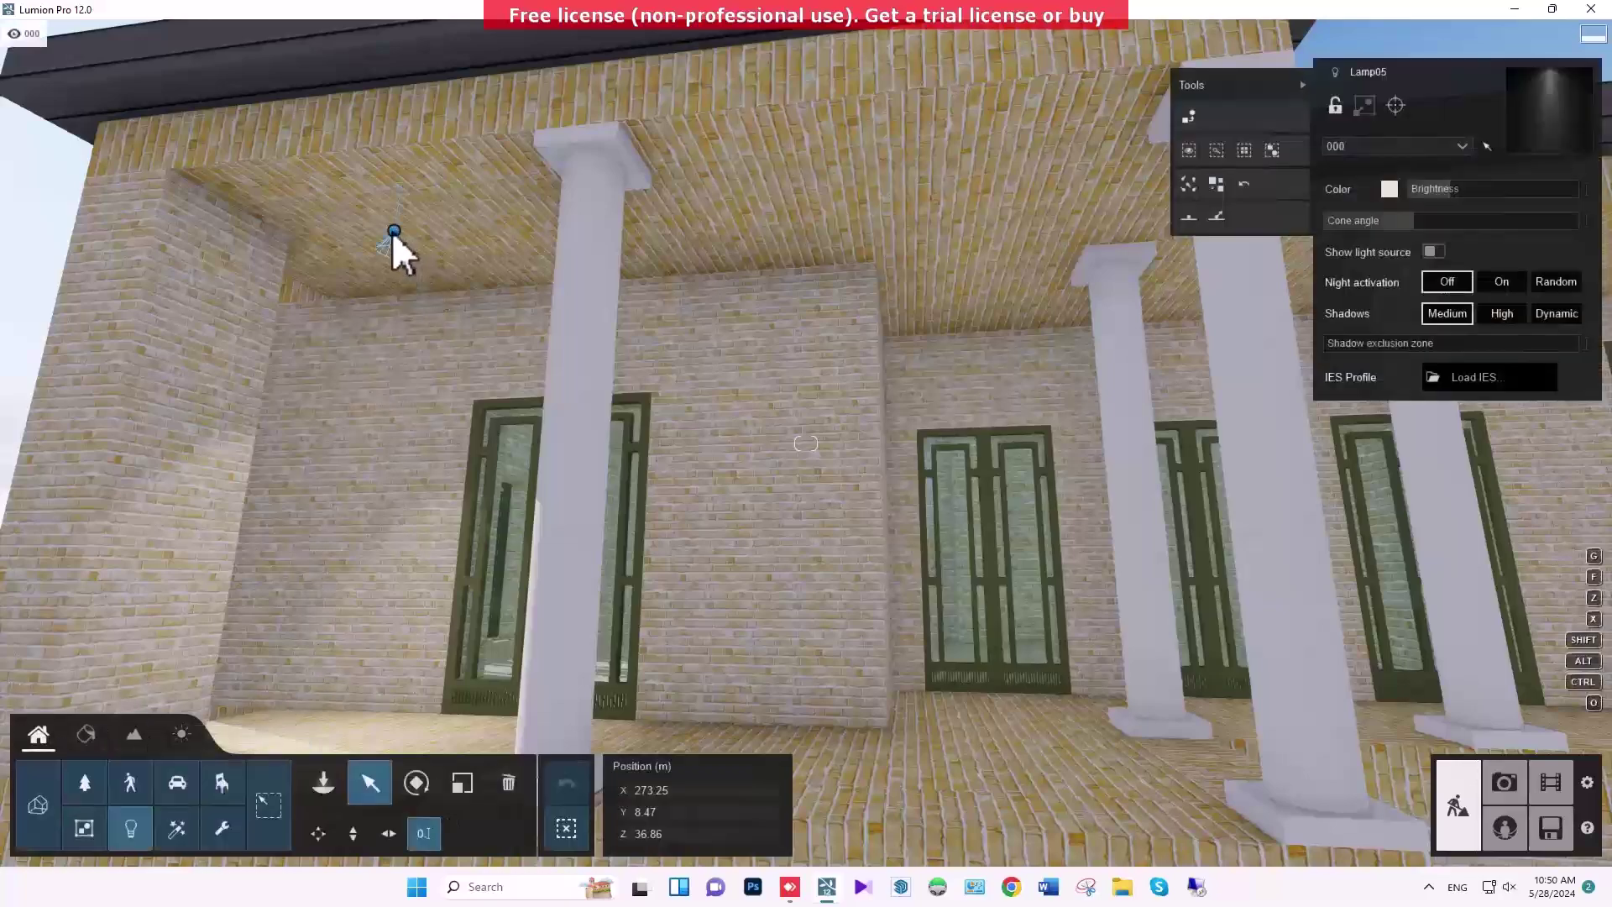
# Widen the spotlight's cone angle to about 115.3° and turn on Show light source
pyautogui.moveTo(1406, 222); pyautogui.dragTo(1500, 207)
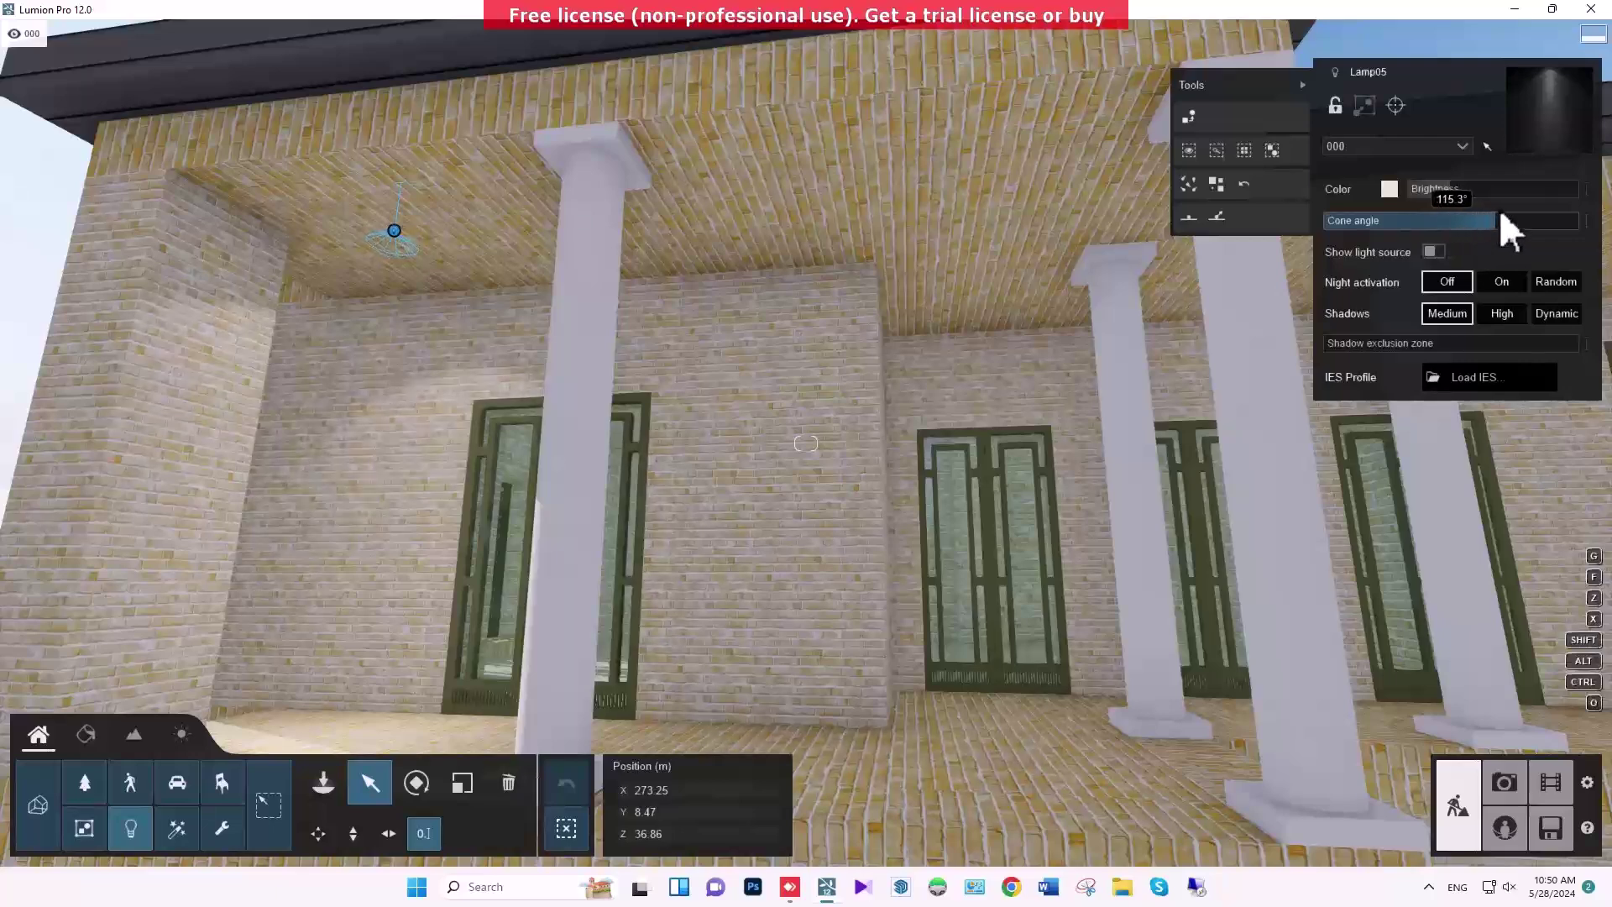
pyautogui.click(1435, 253)
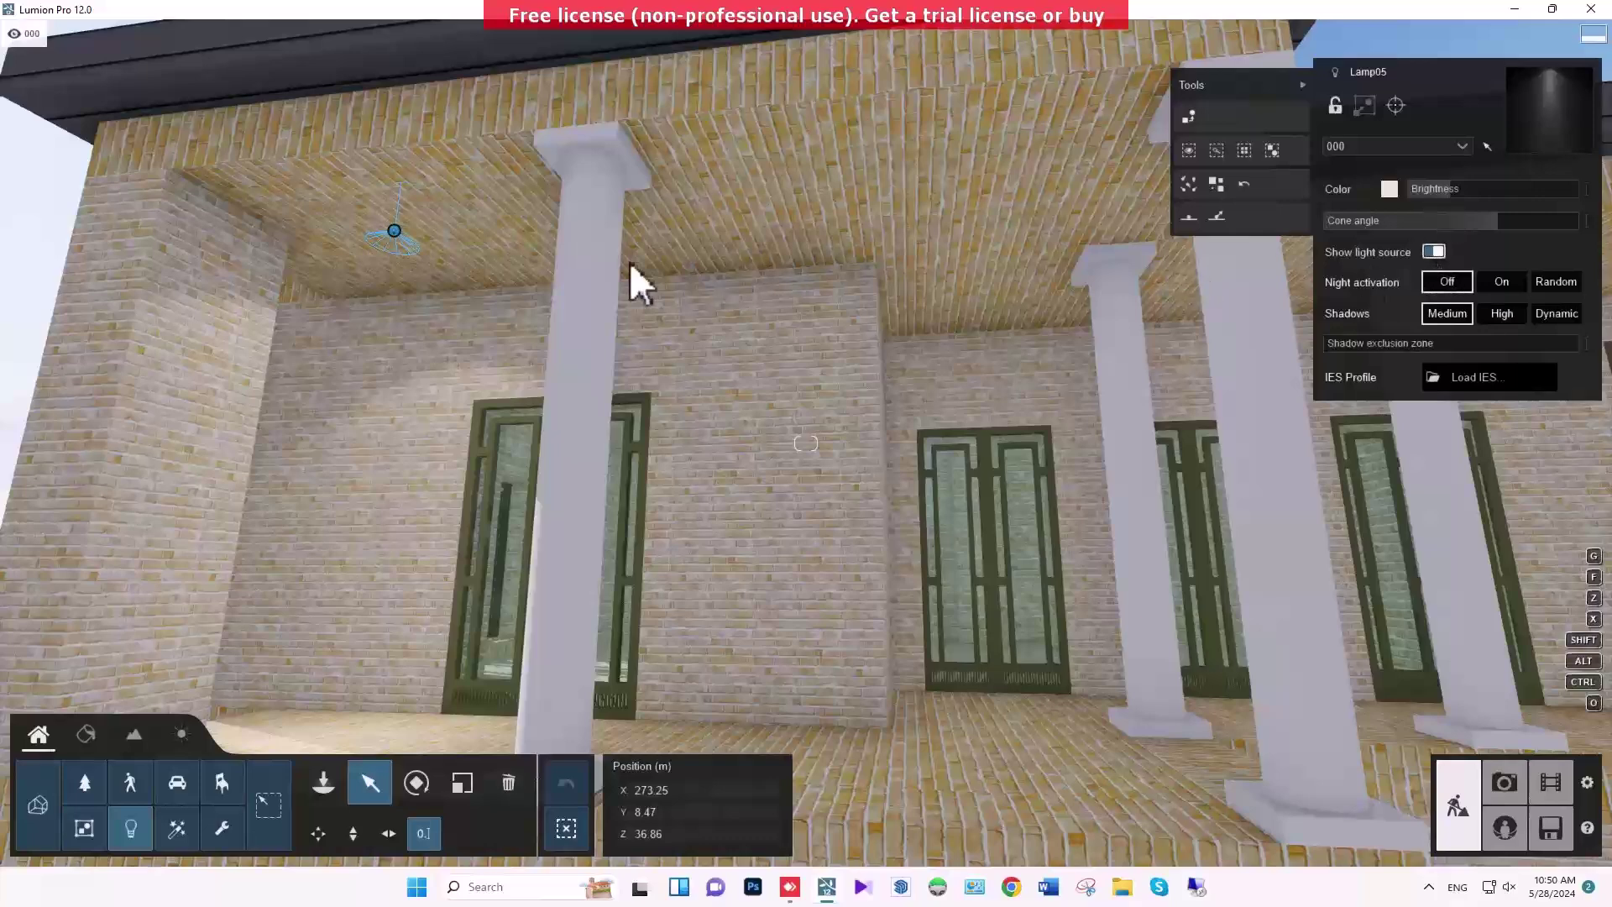
# Move the spotlight vertically down slightly from the porch ceiling
pyautogui.click(353, 833)
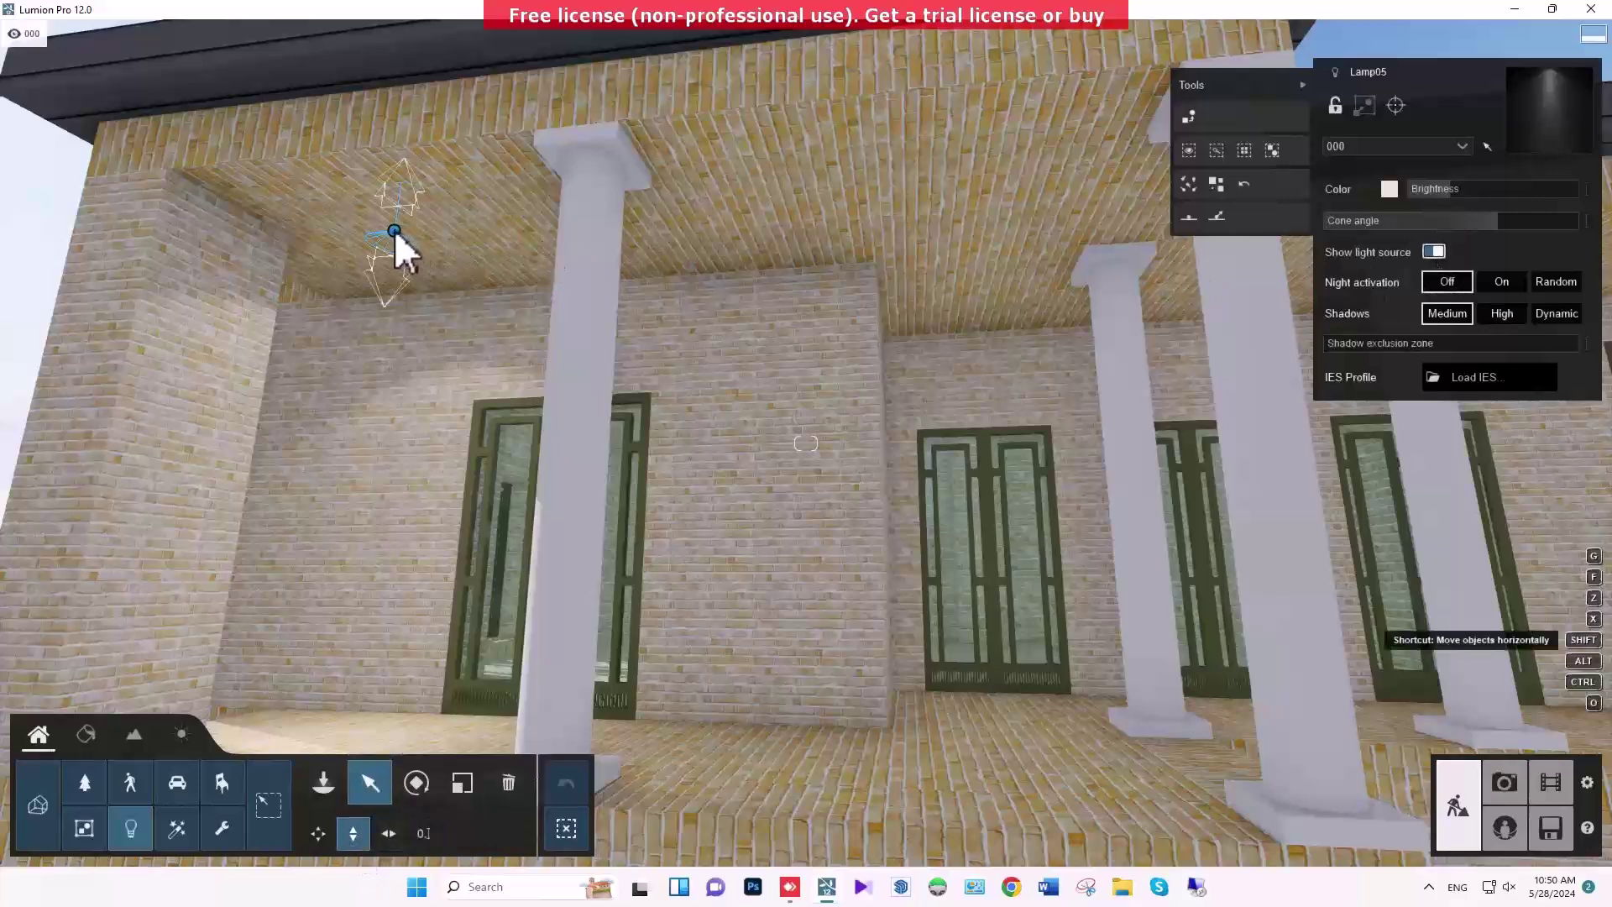
pyautogui.moveTo(389, 239); pyautogui.dragTo(399, 266)
pyautogui.moveTo(400, 265); pyautogui.dragTo(361, 141, button='right')
pyautogui.press('w')
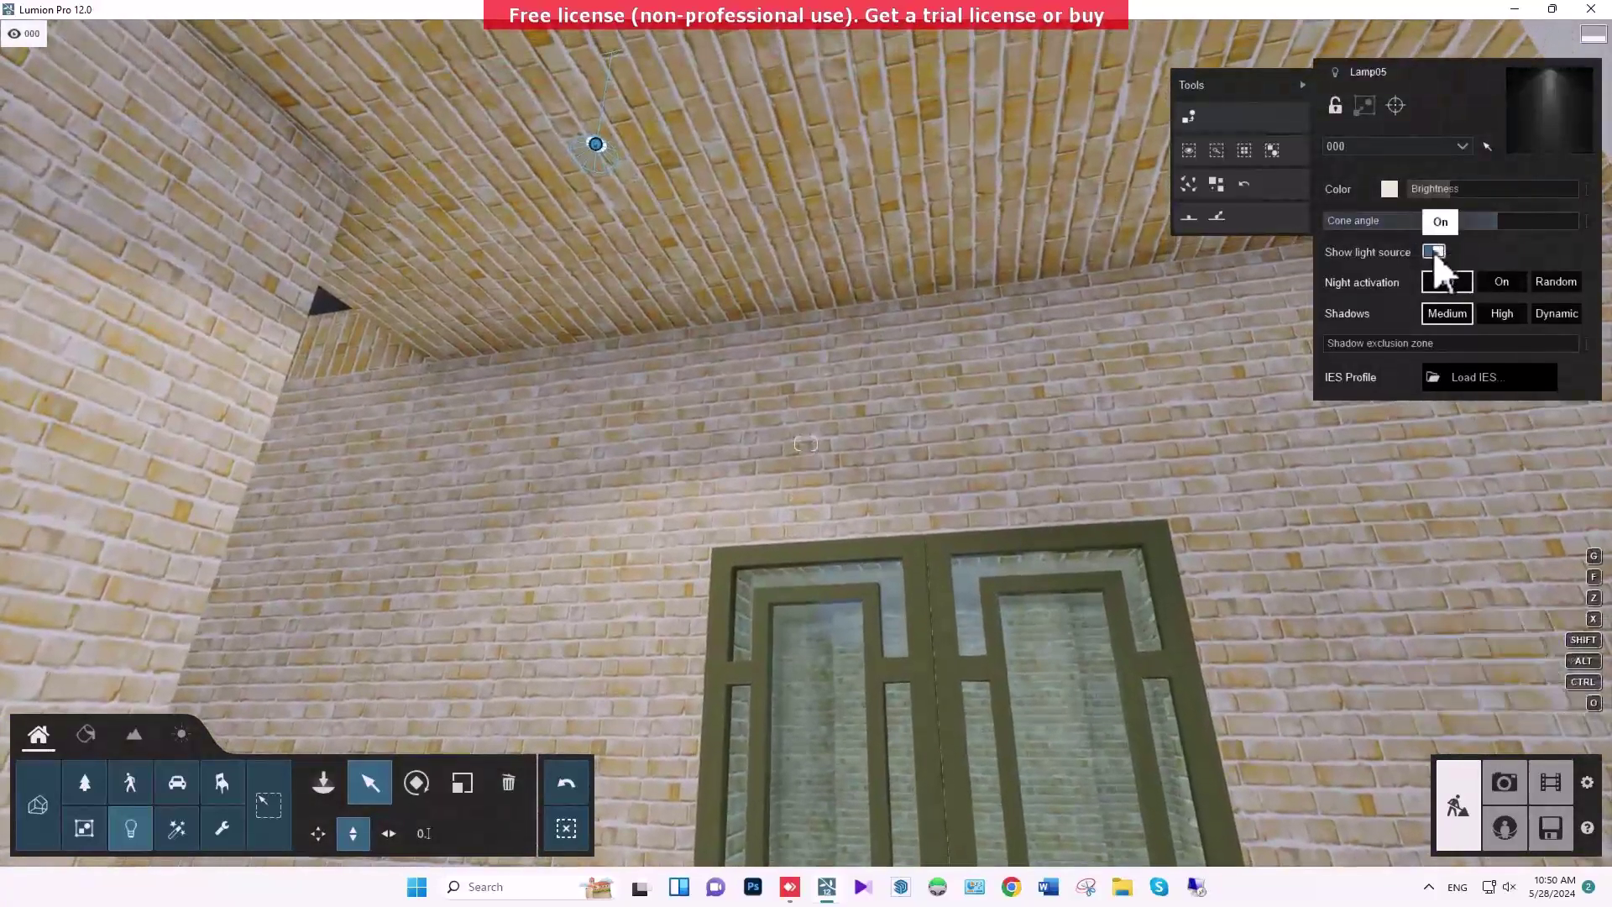
# Toggle Show light source off and on and examine the lamp's glow from several viewpoints under the porch
pyautogui.click(1432, 251)
pyautogui.click(1432, 251)
pyautogui.moveTo(995, 277); pyautogui.dragTo(1003, 276, button='right')
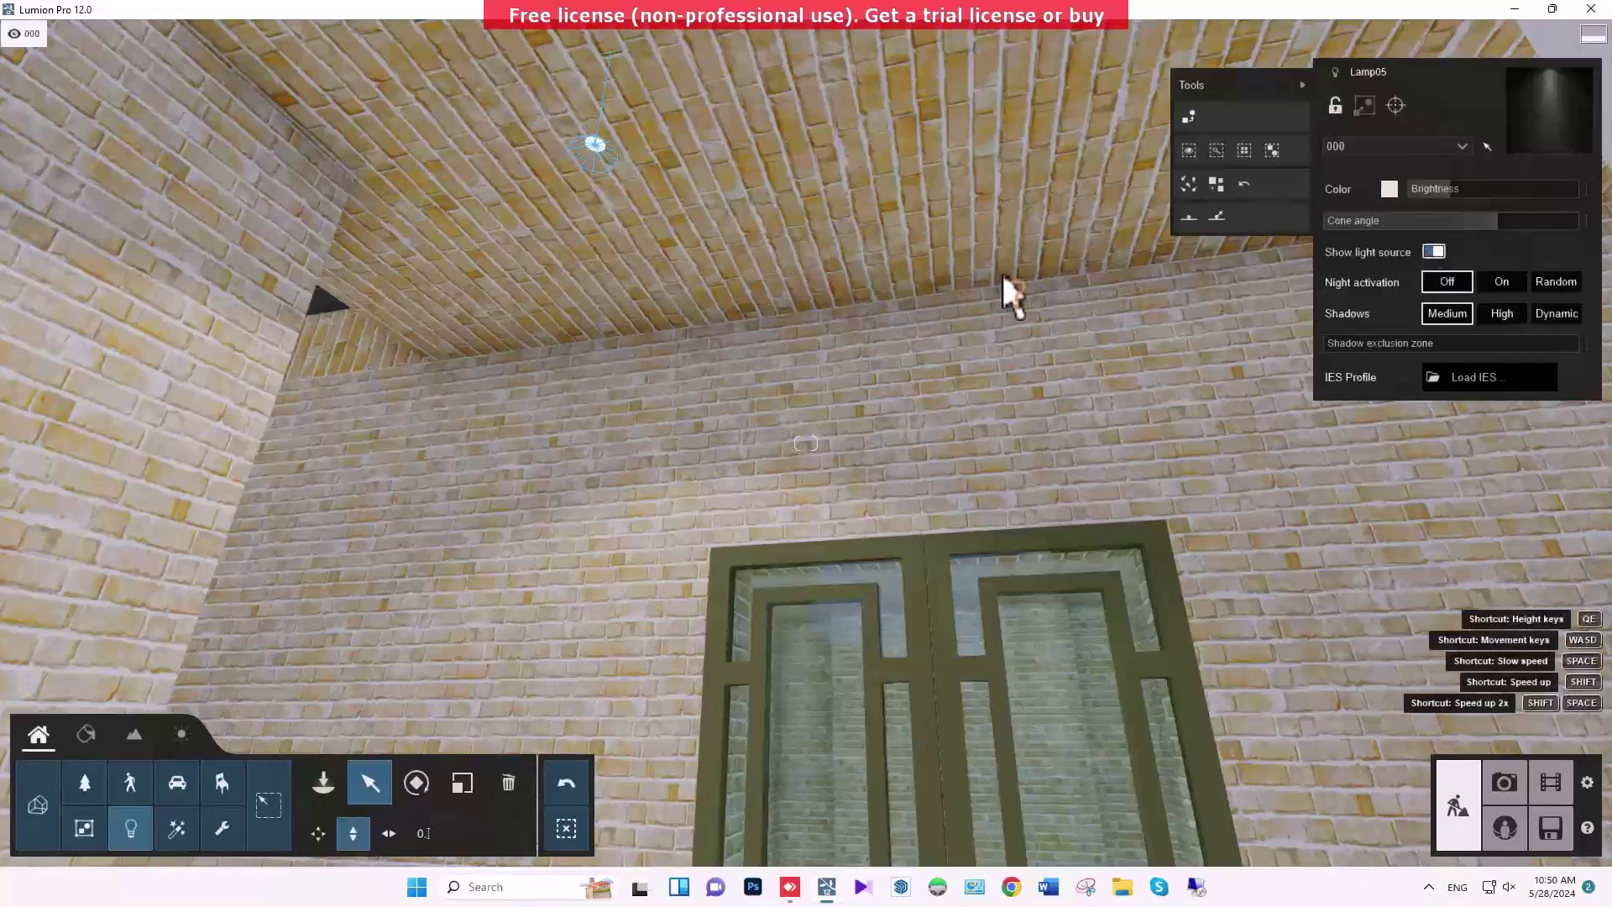
pyautogui.press('q')
pyautogui.press('e')
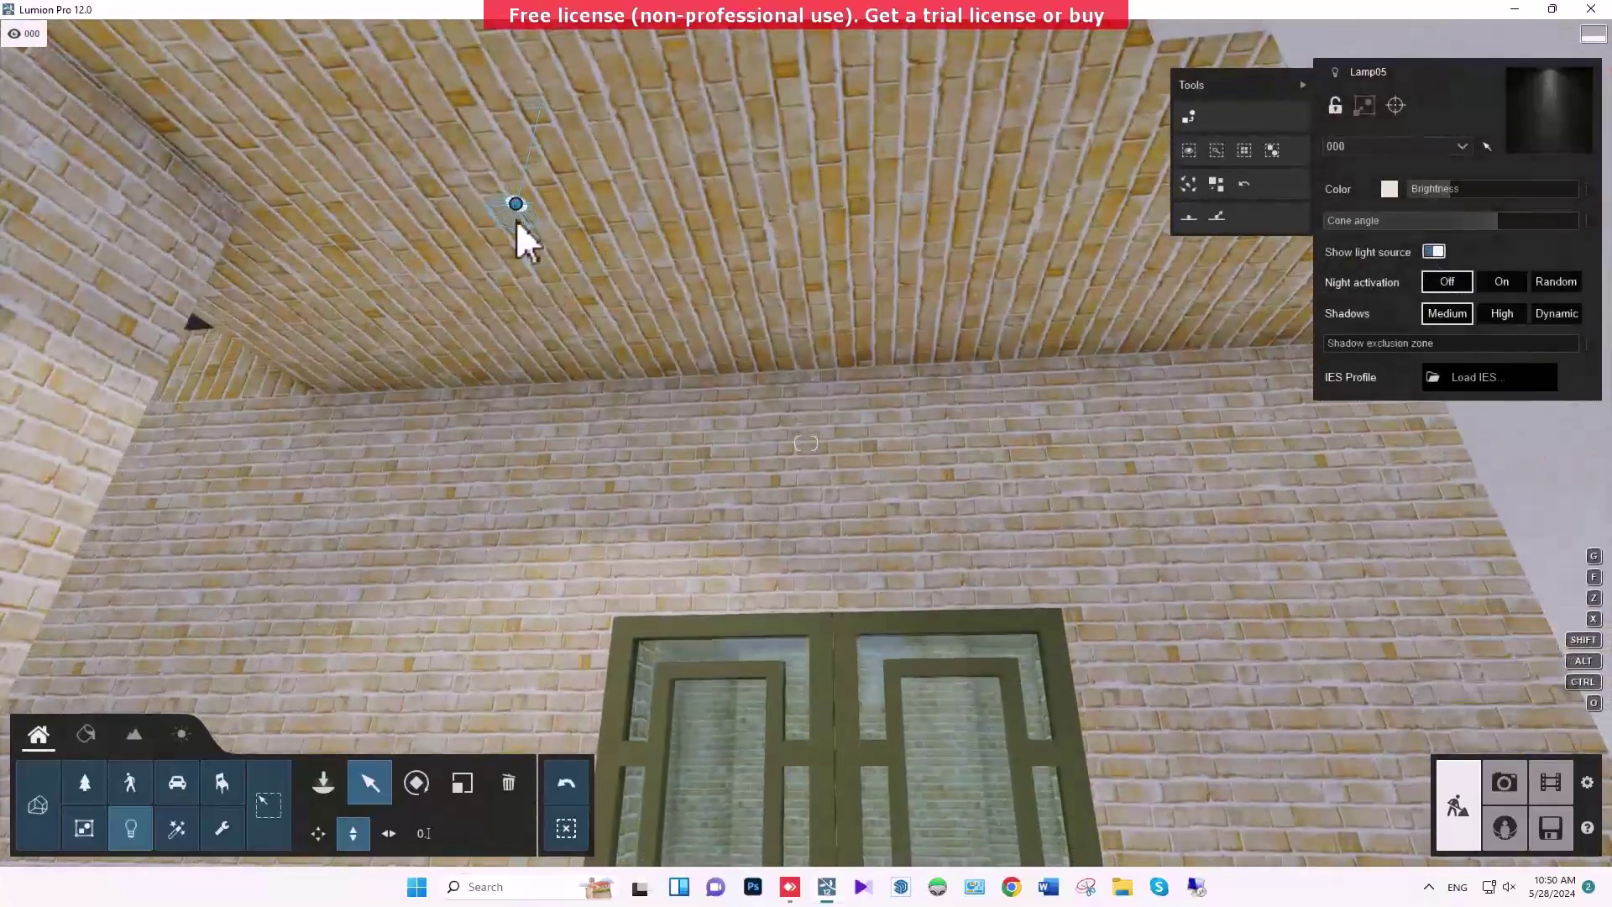
pyautogui.press('s')
pyautogui.press('d')
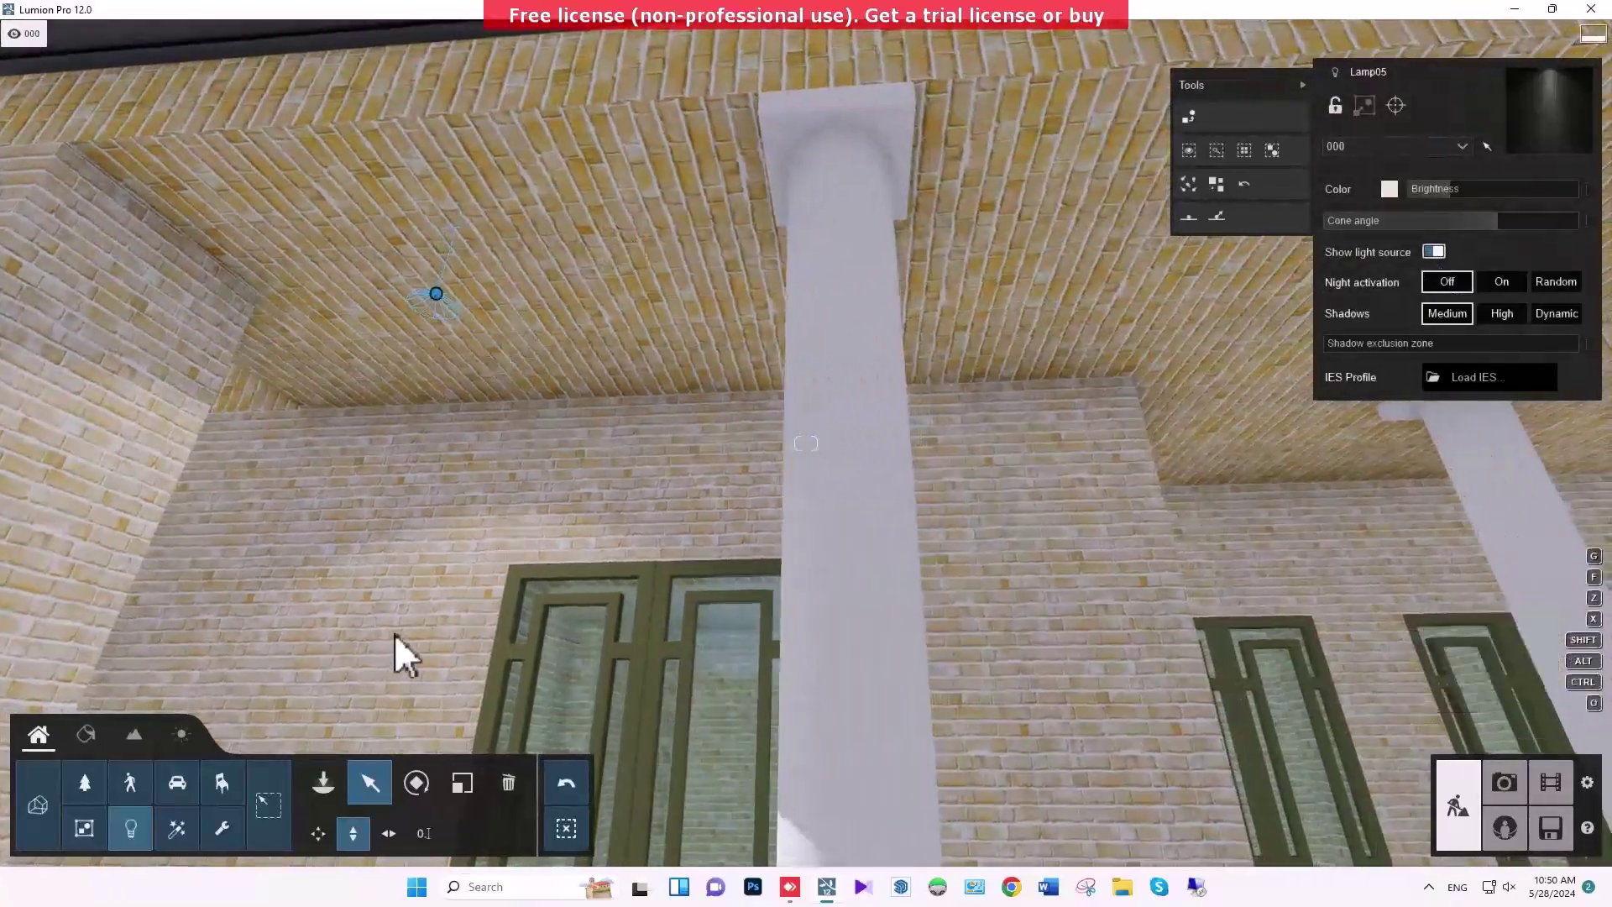
pyautogui.press('a')
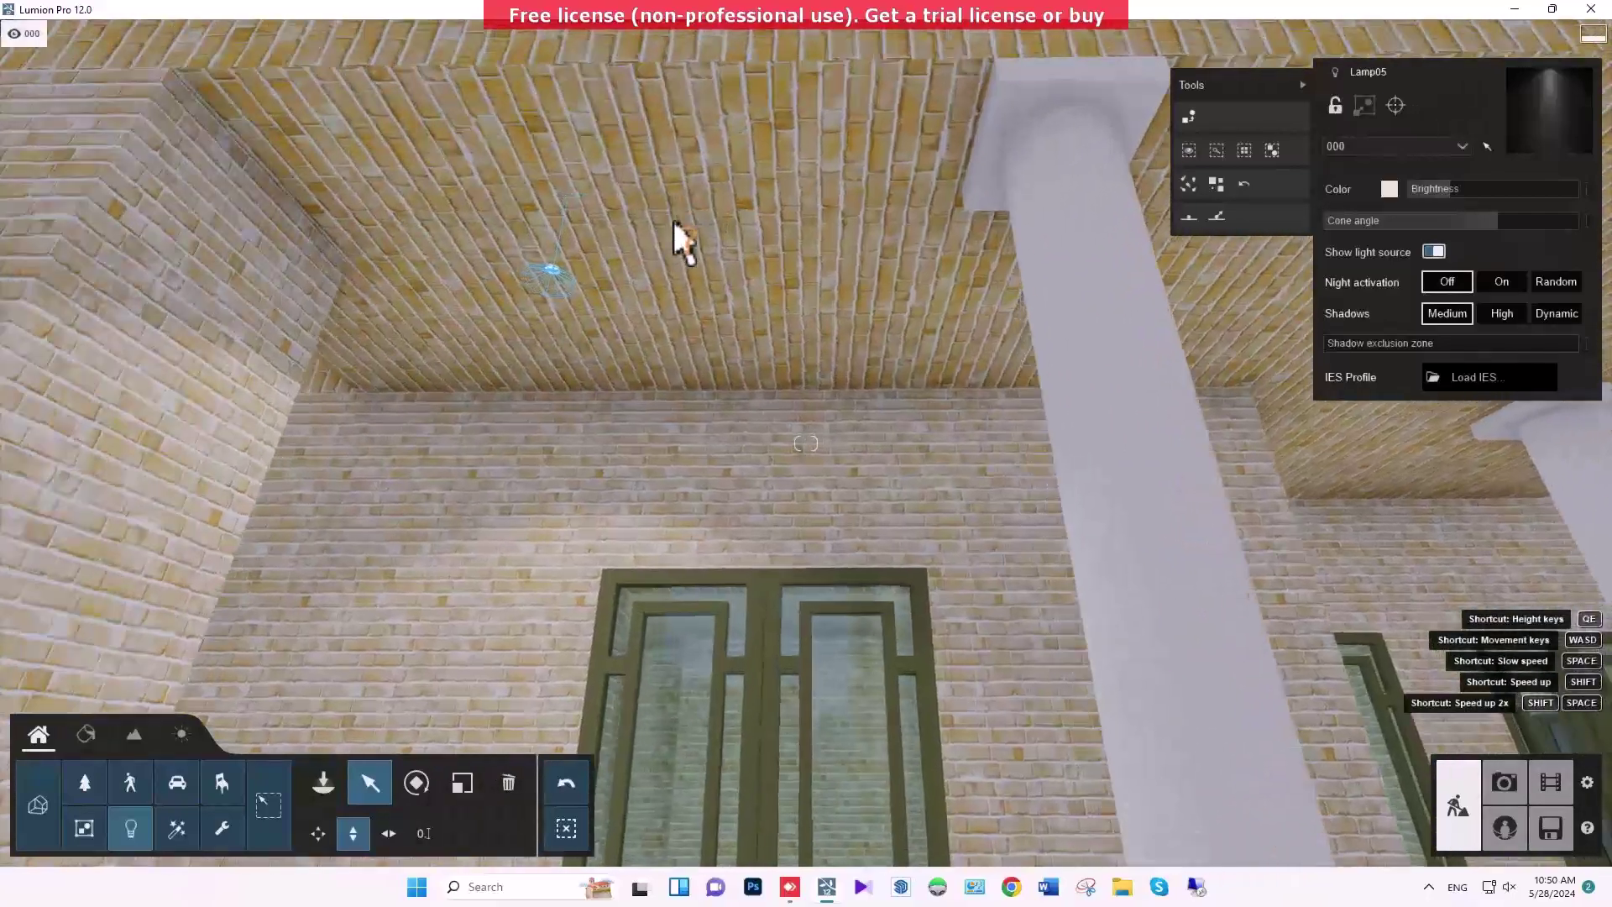
pyautogui.press('s')
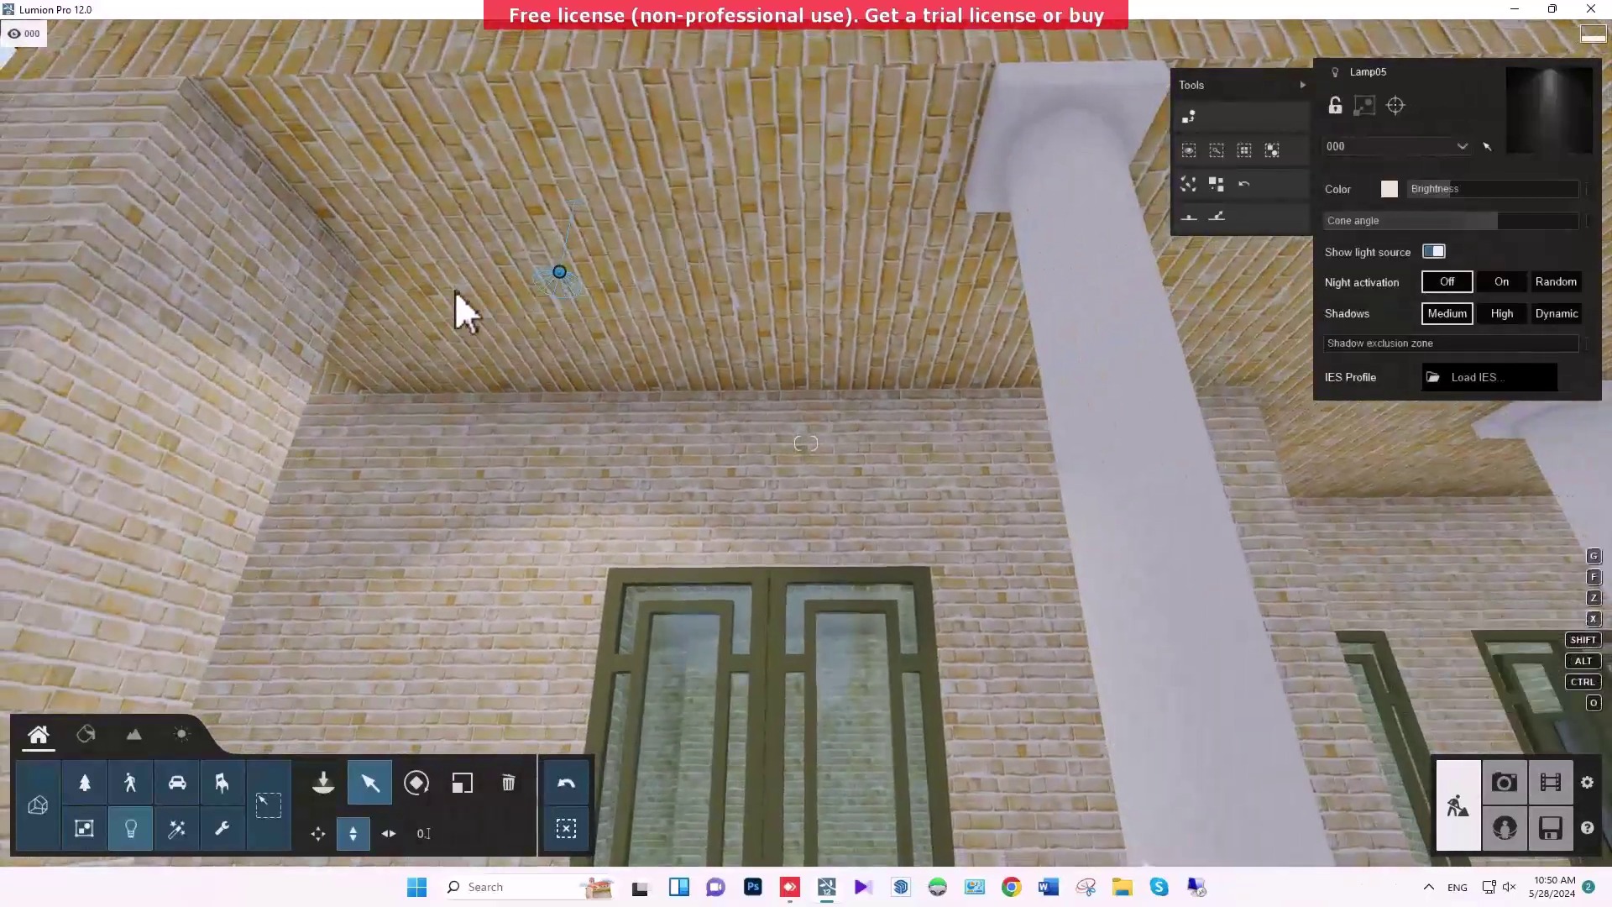
pyautogui.press('d')
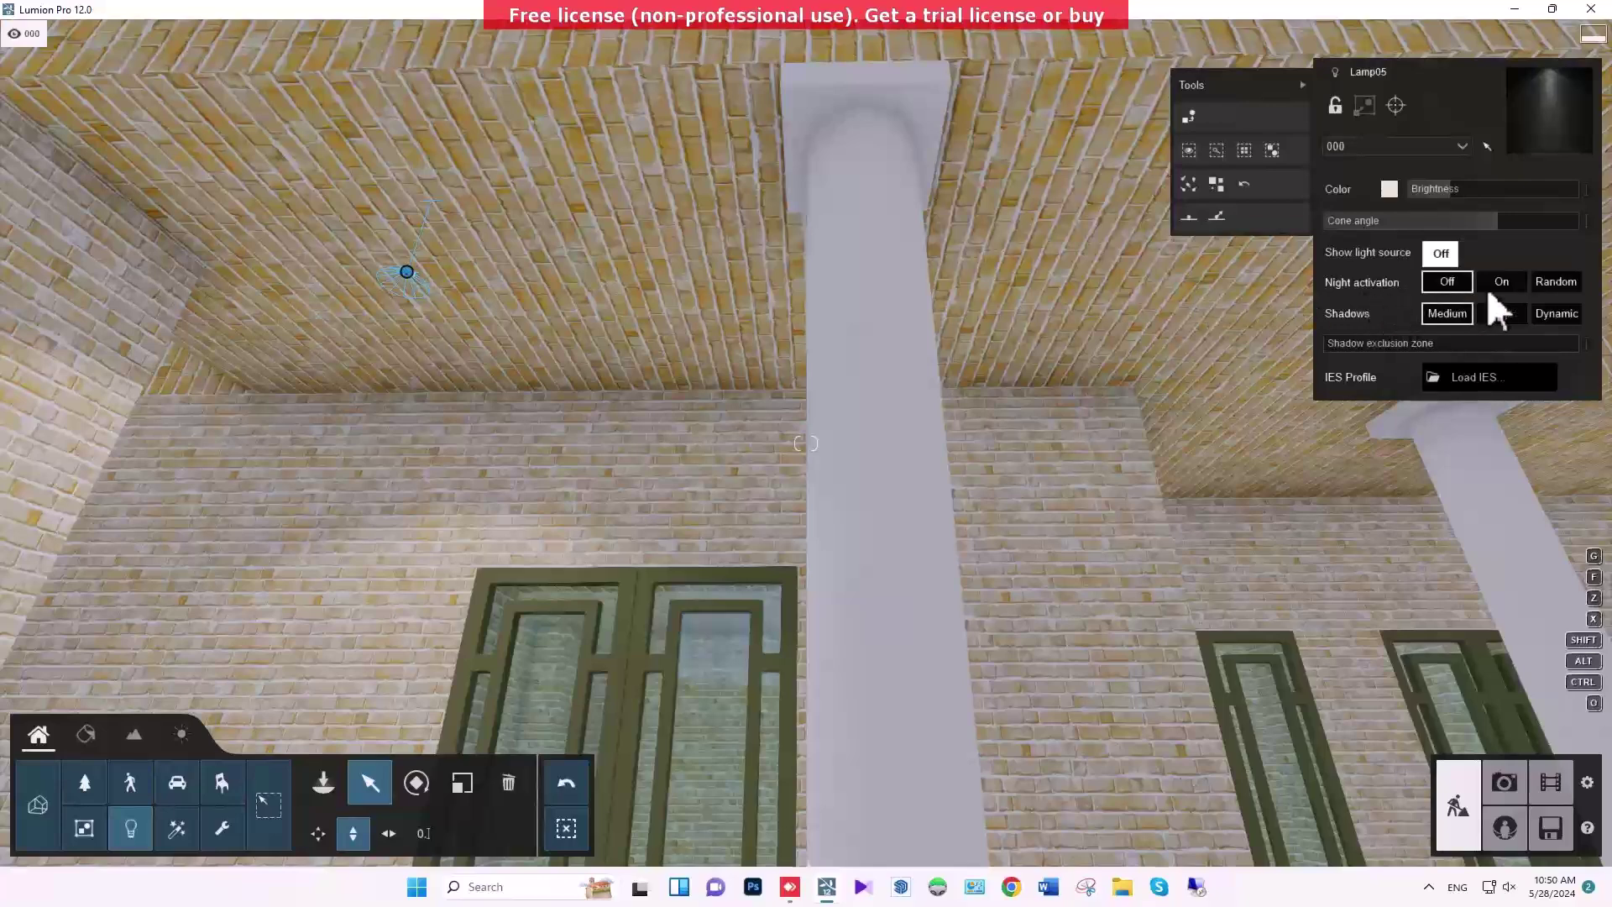
pyautogui.click(1435, 252)
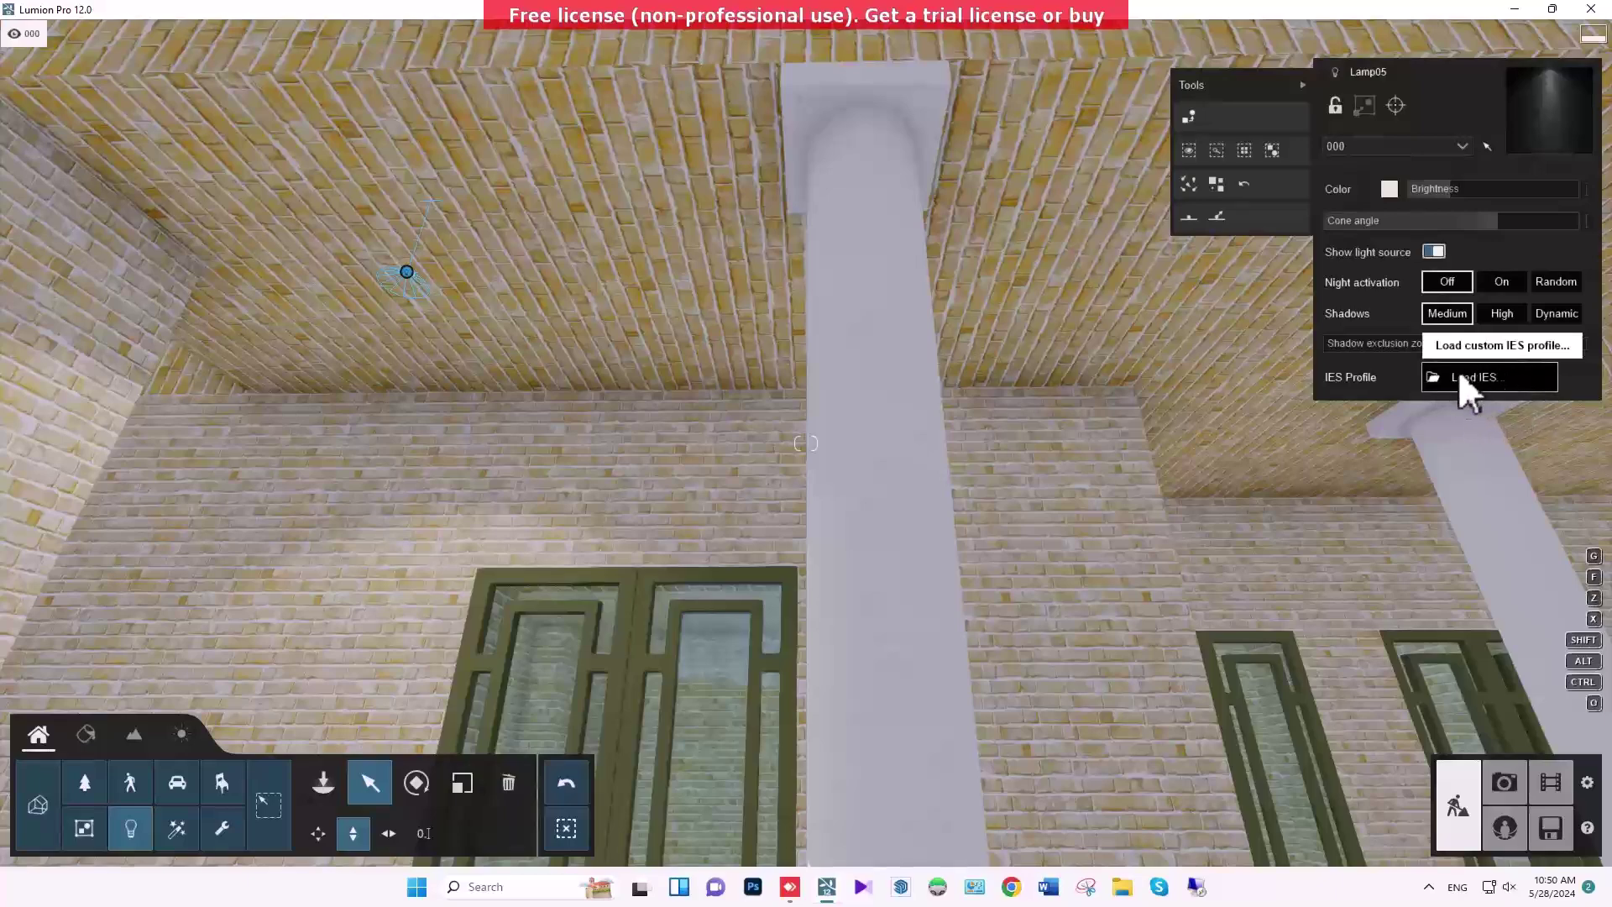
# Aim the spotlight at the lower middle of the green porch door, trying several wall targets first, and accept the target
pyautogui.moveTo(676, 264); pyautogui.dragTo(614, 284, button='right')
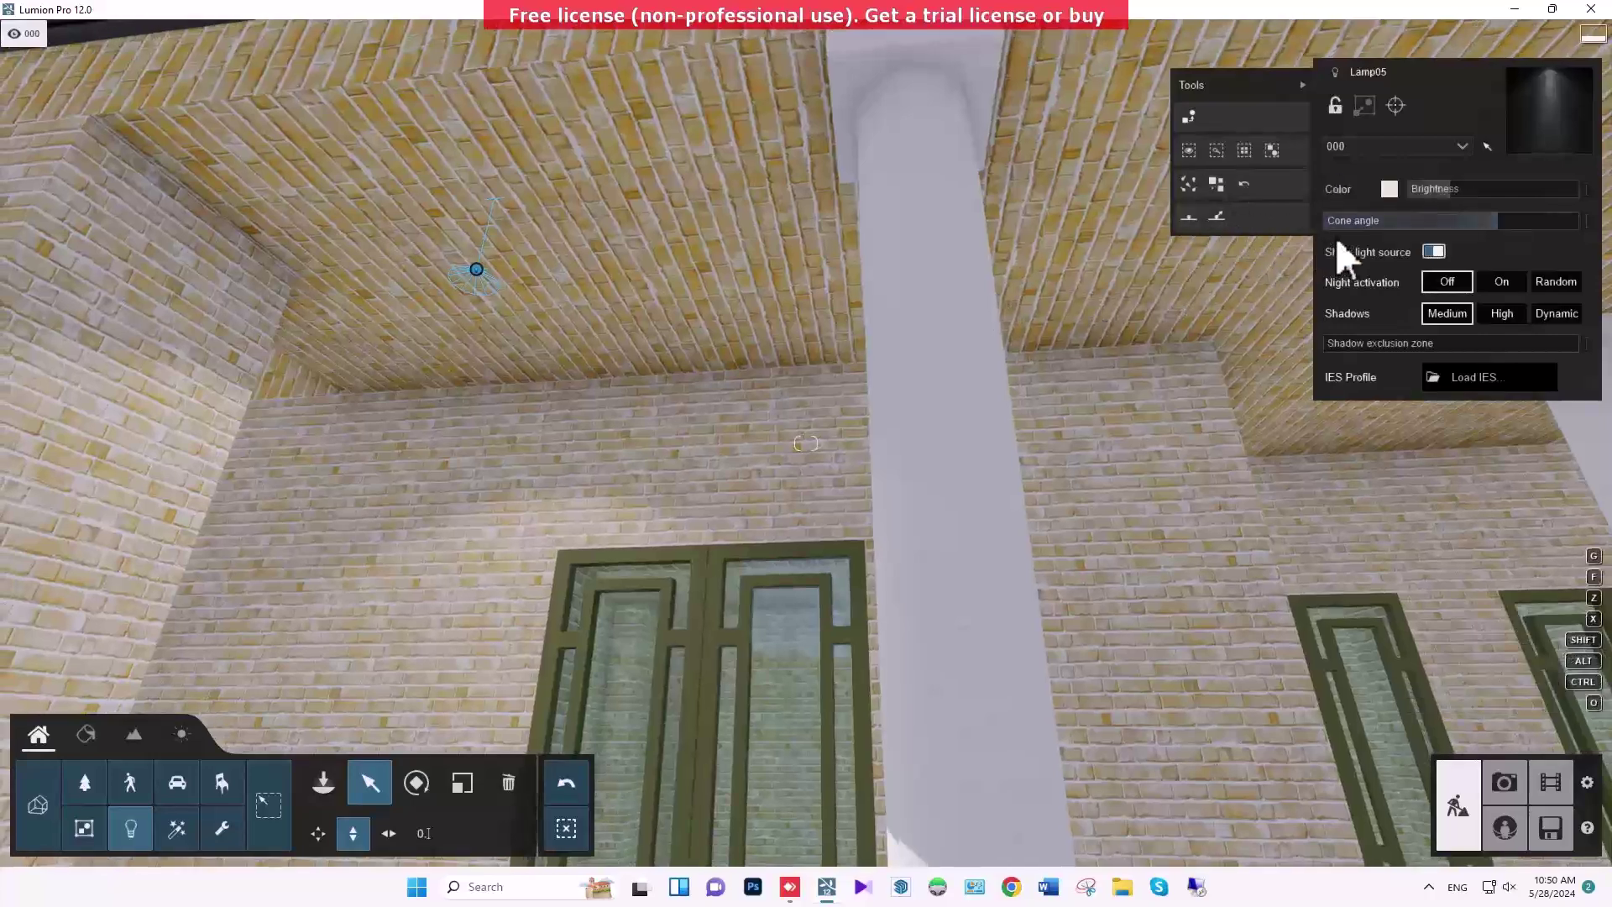
pyautogui.click(1396, 106)
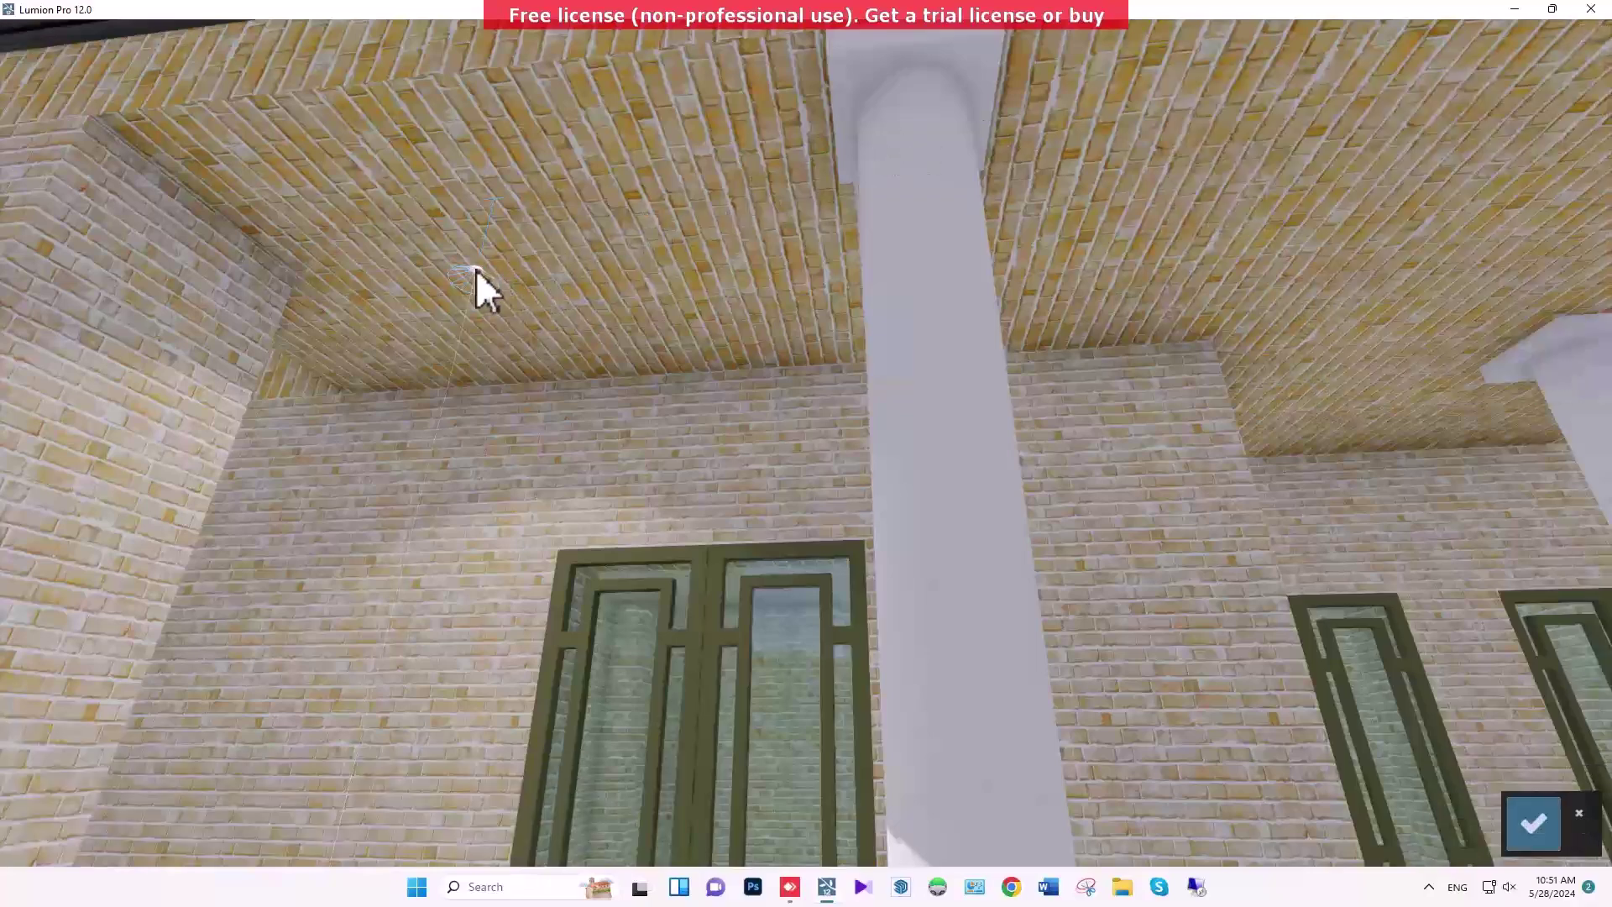
pyautogui.moveTo(635, 353); pyautogui.dragTo(551, 439, button='right')
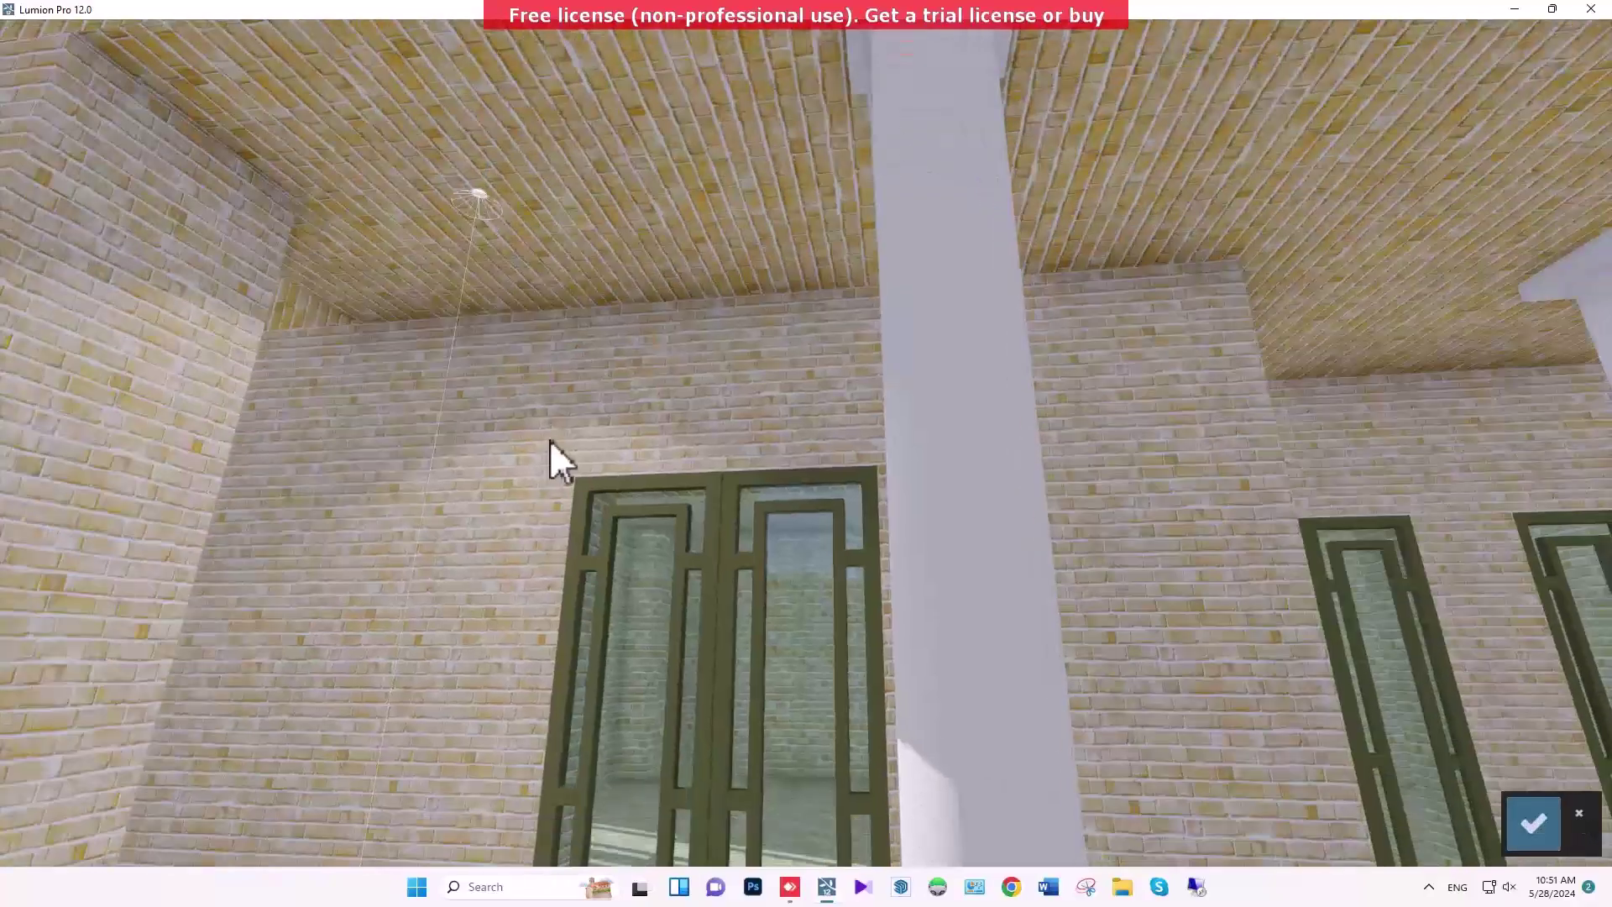
pyautogui.click(493, 705)
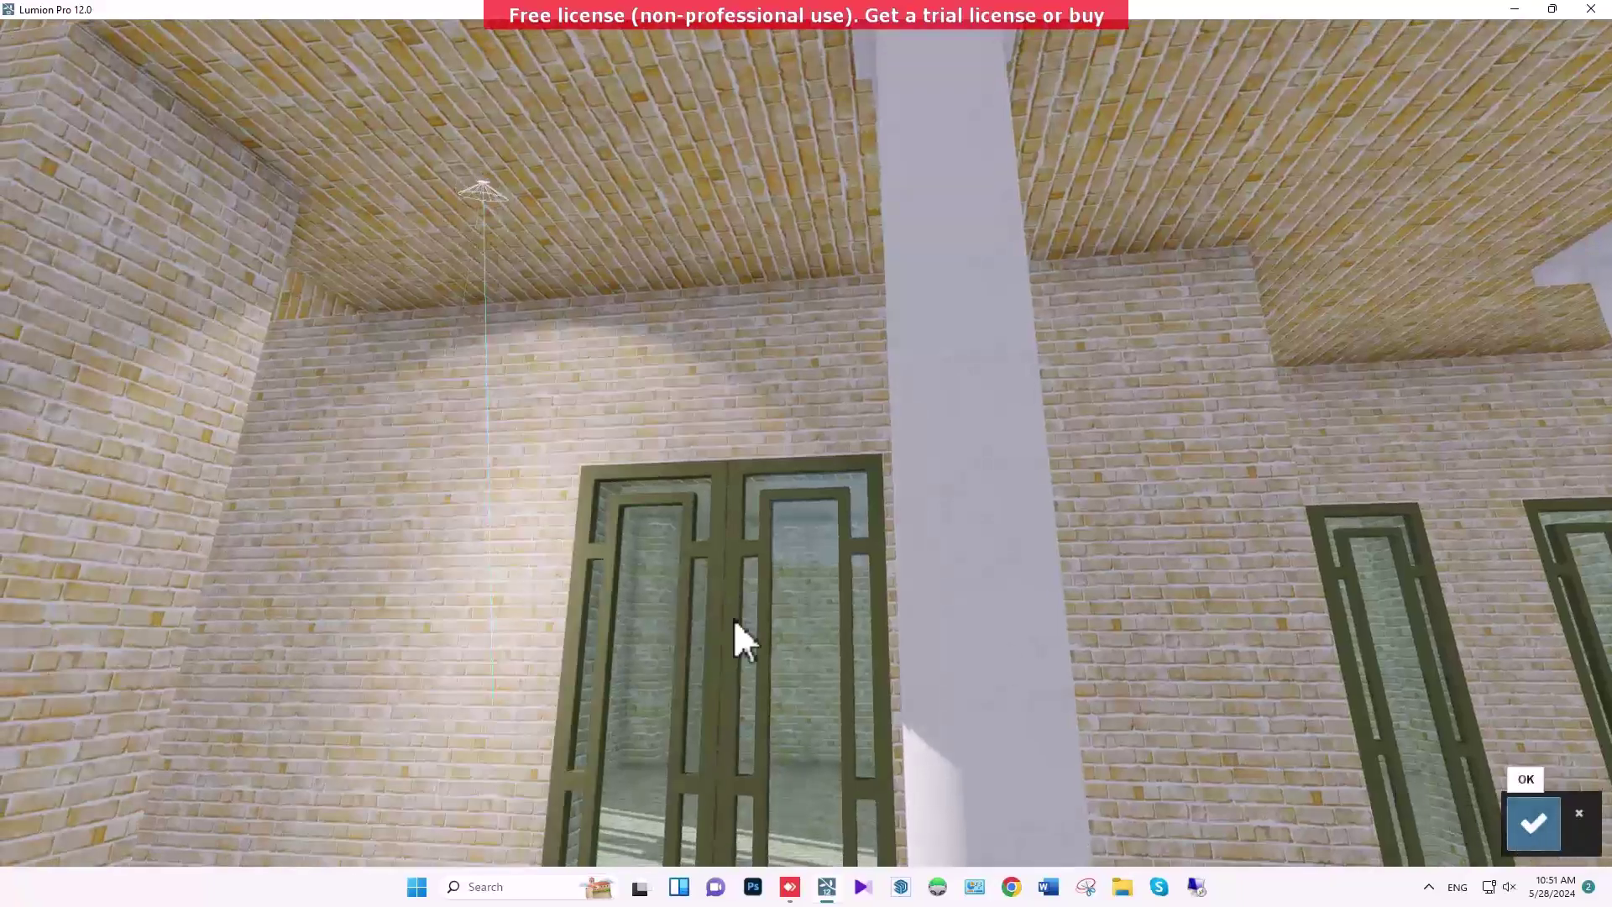
pyautogui.click(691, 418)
pyautogui.click(257, 466)
pyautogui.click(165, 476)
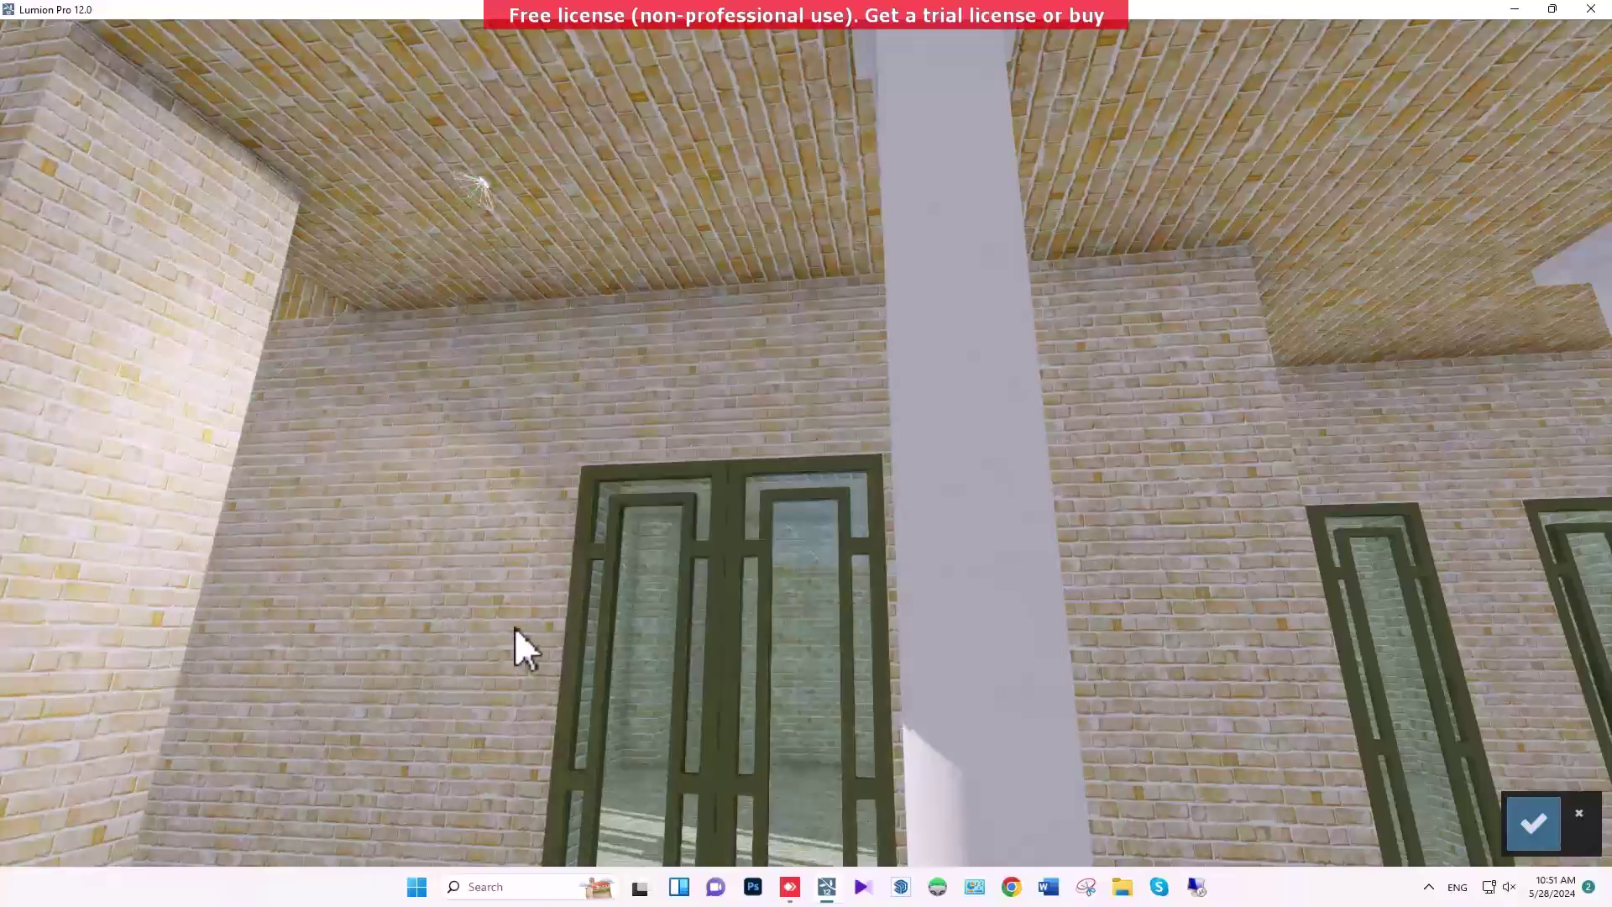
pyautogui.click(717, 761)
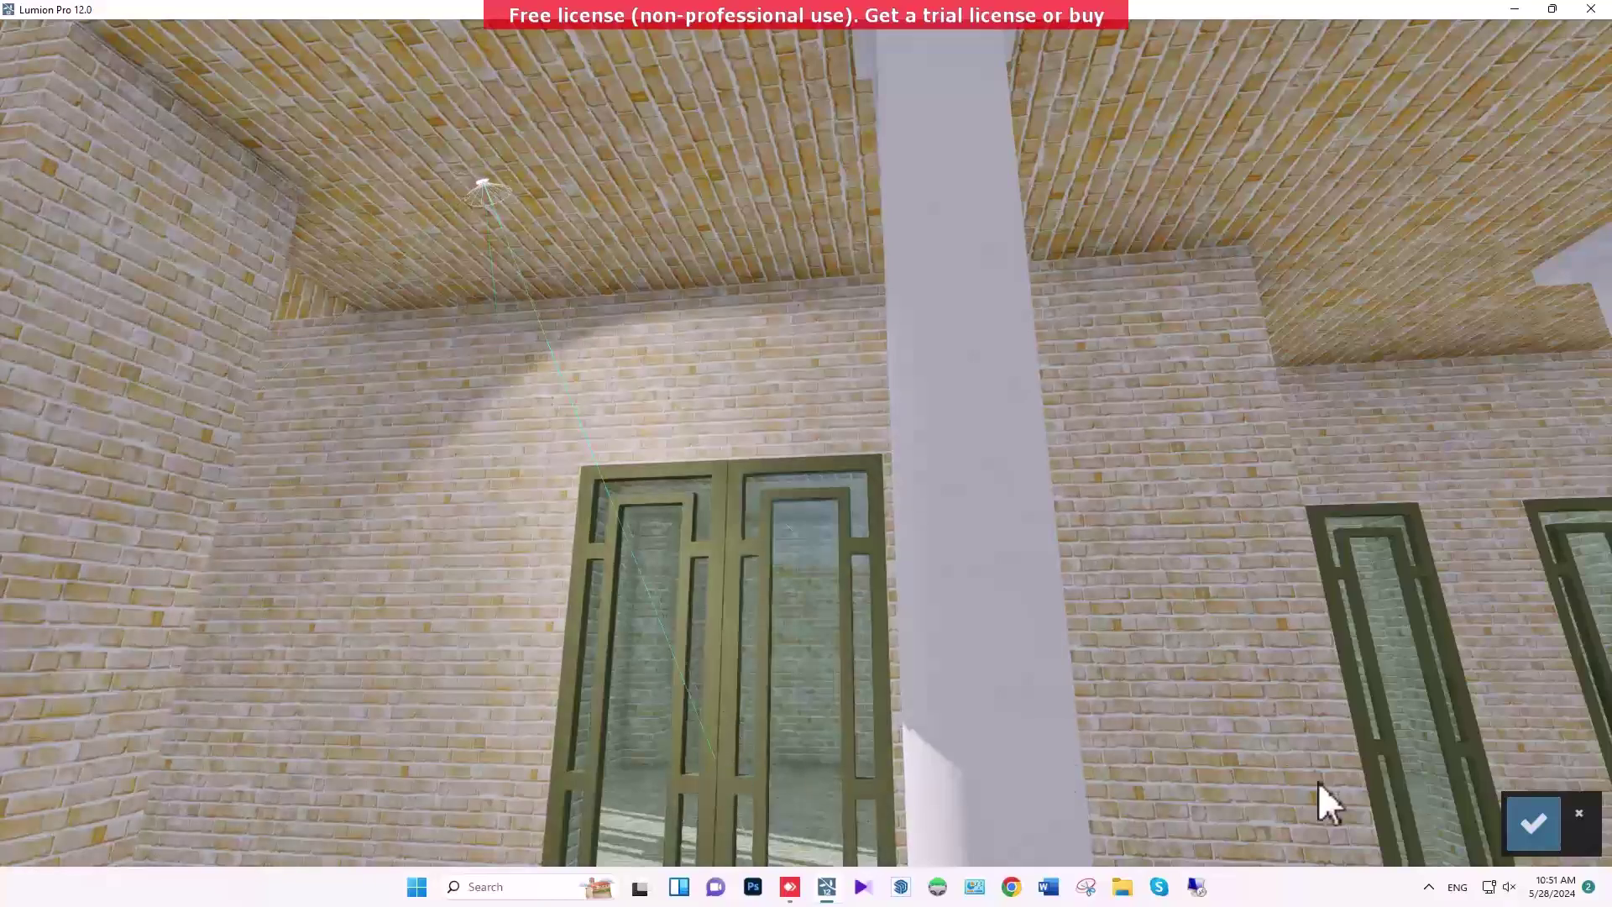
pyautogui.click(1533, 821)
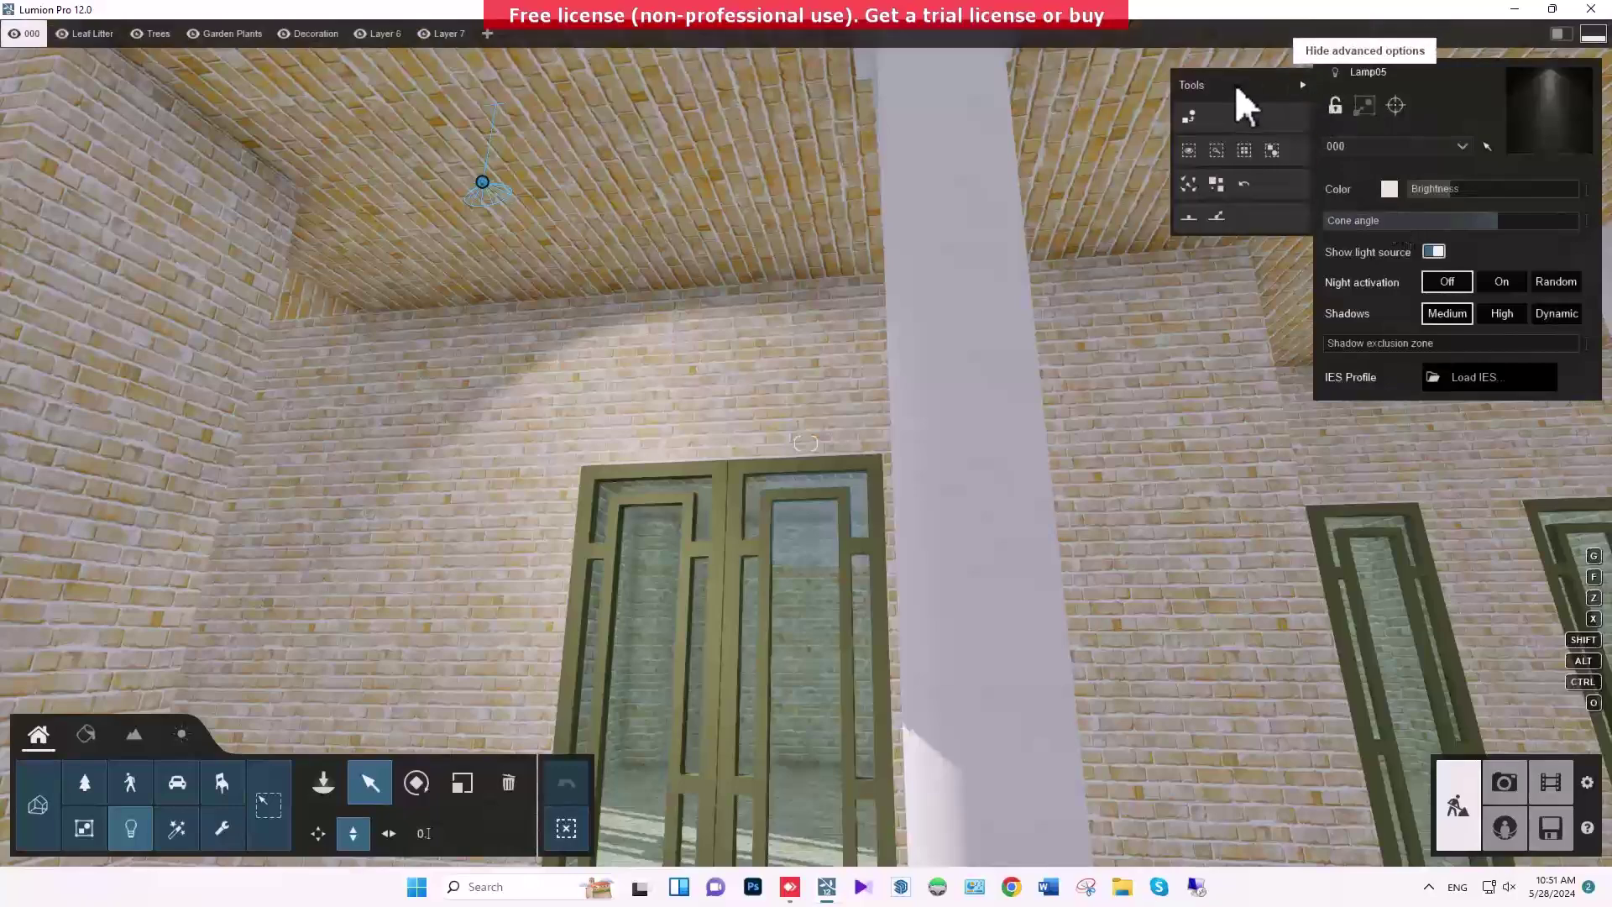
# Replace the Lamp05 spotlight with Lamp03 from the spotlights library and reselect the replaced light
pyautogui.moveTo(1054, 259); pyautogui.dragTo(807, 55, button='right')
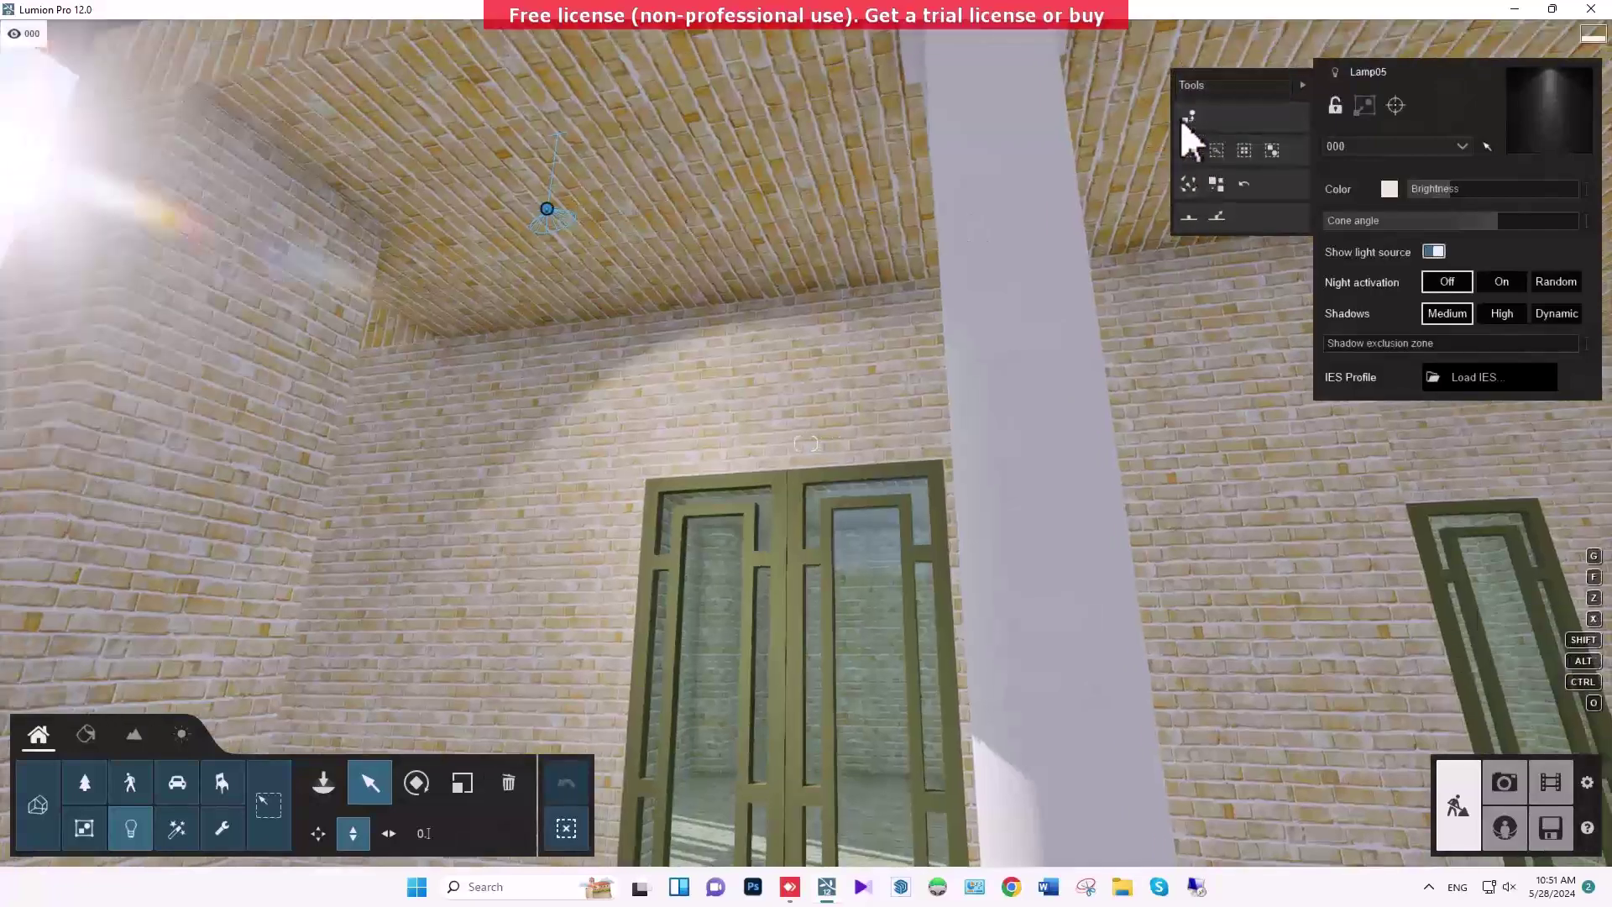
pyautogui.click(1184, 118)
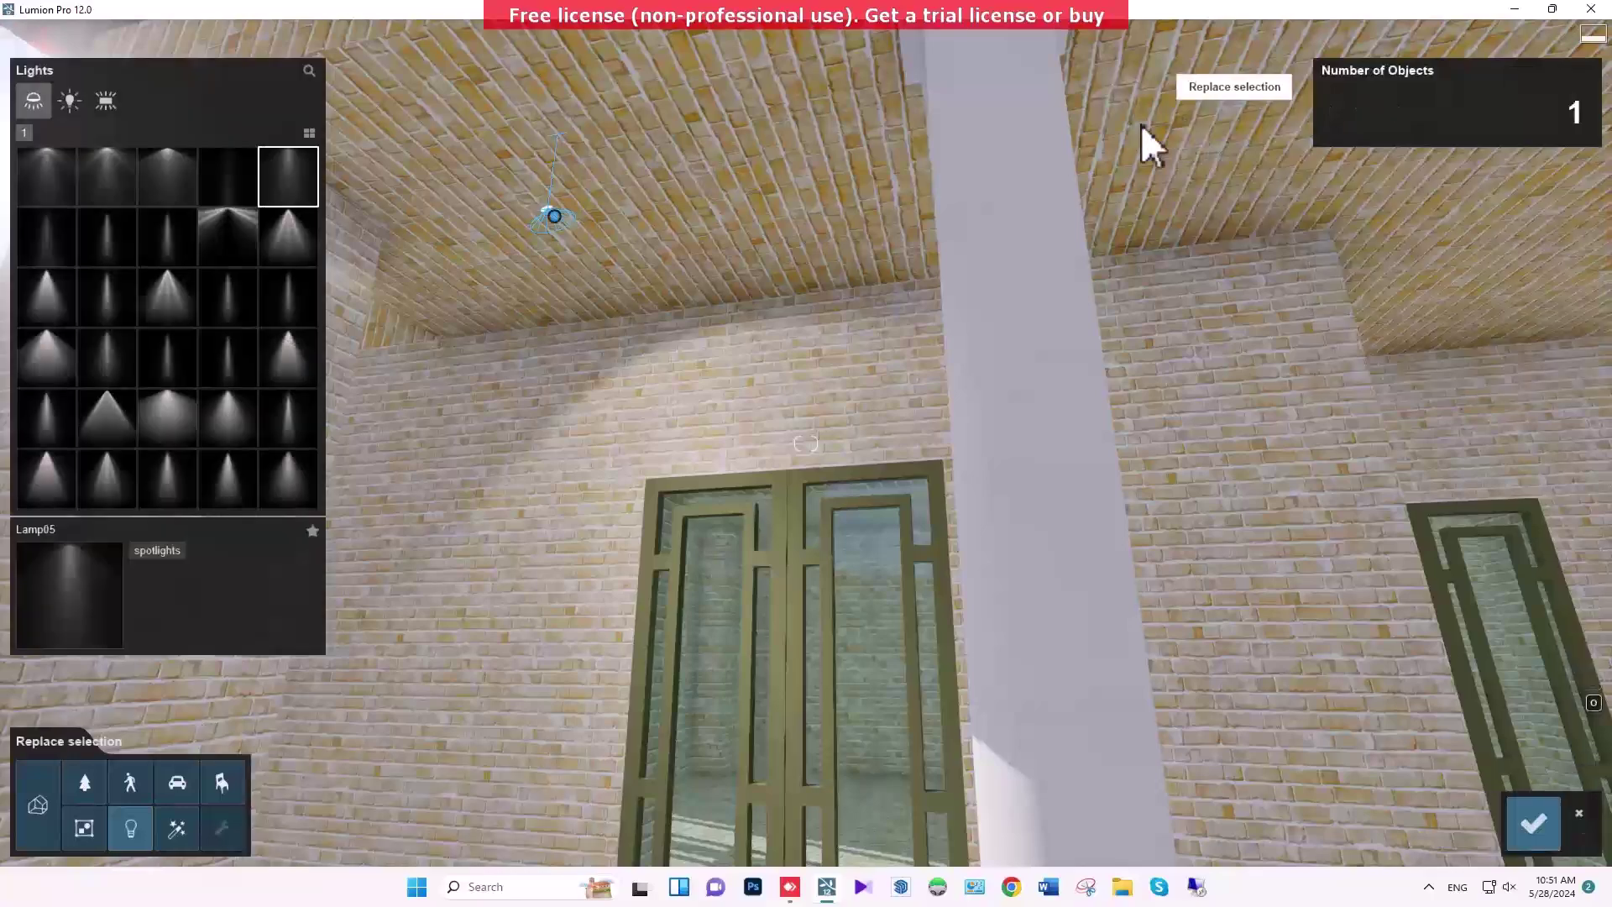
pyautogui.click(173, 178)
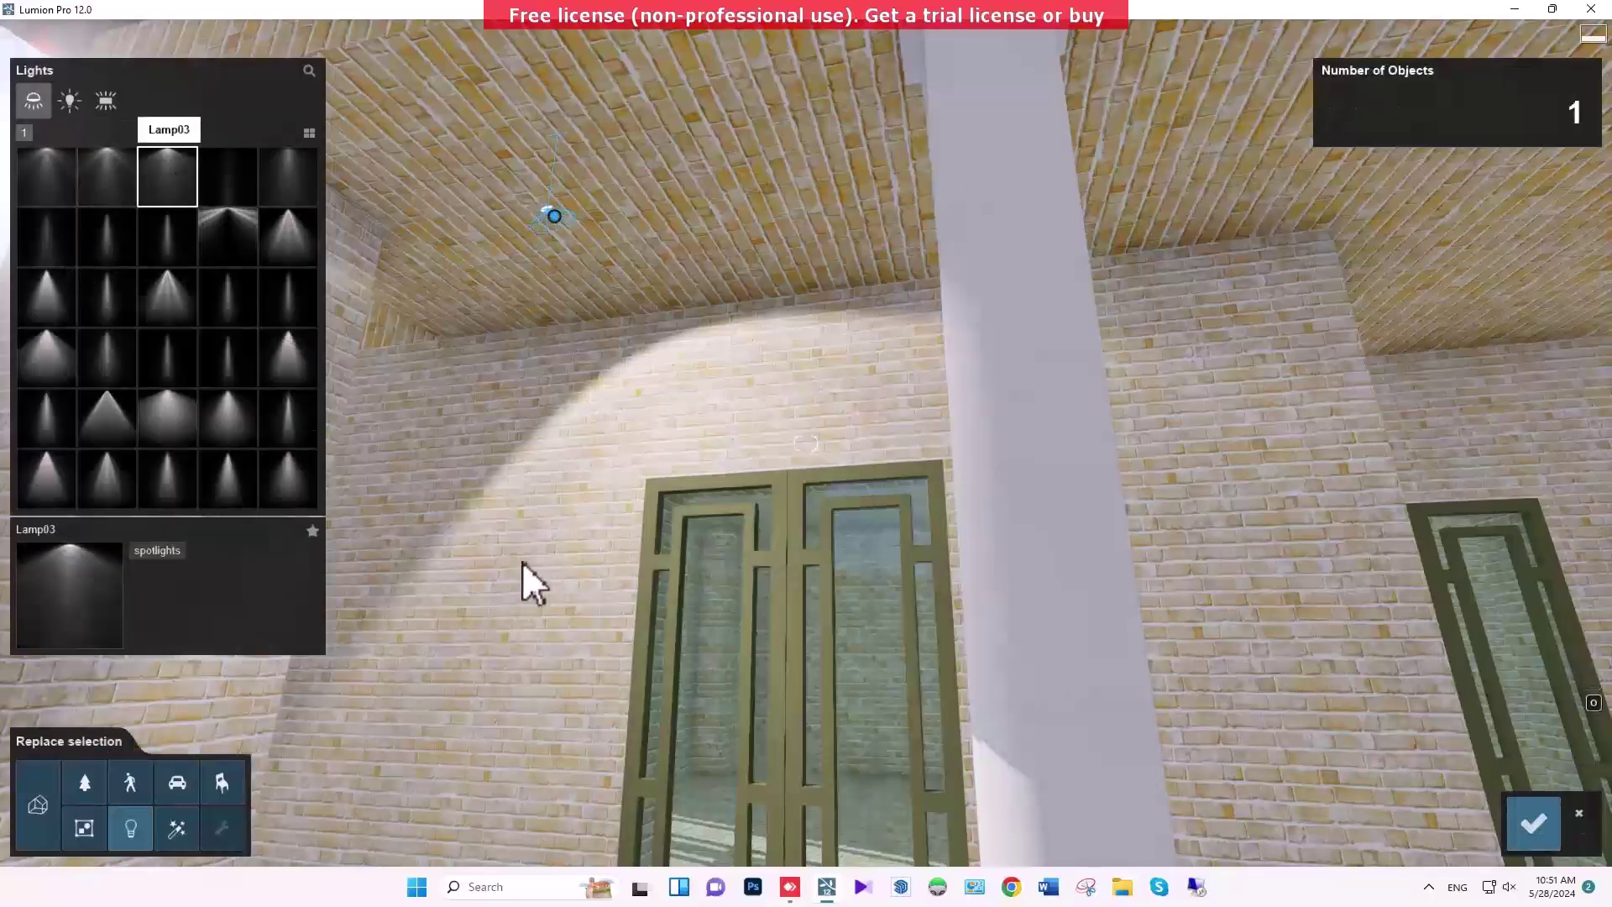
pyautogui.click(1512, 825)
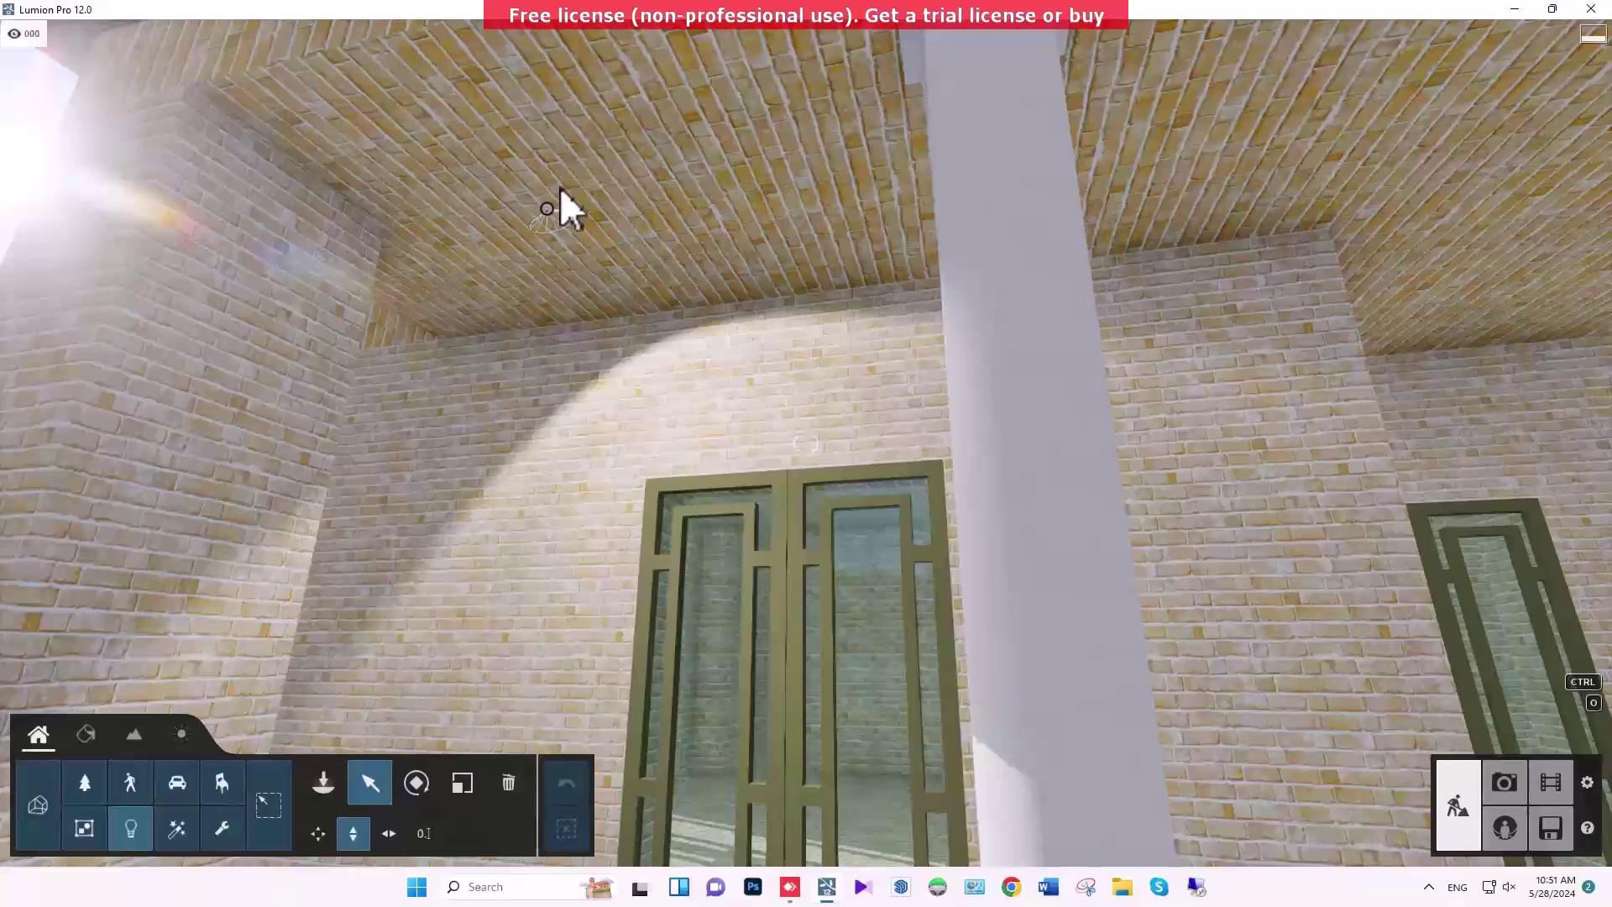
pyautogui.click(548, 209)
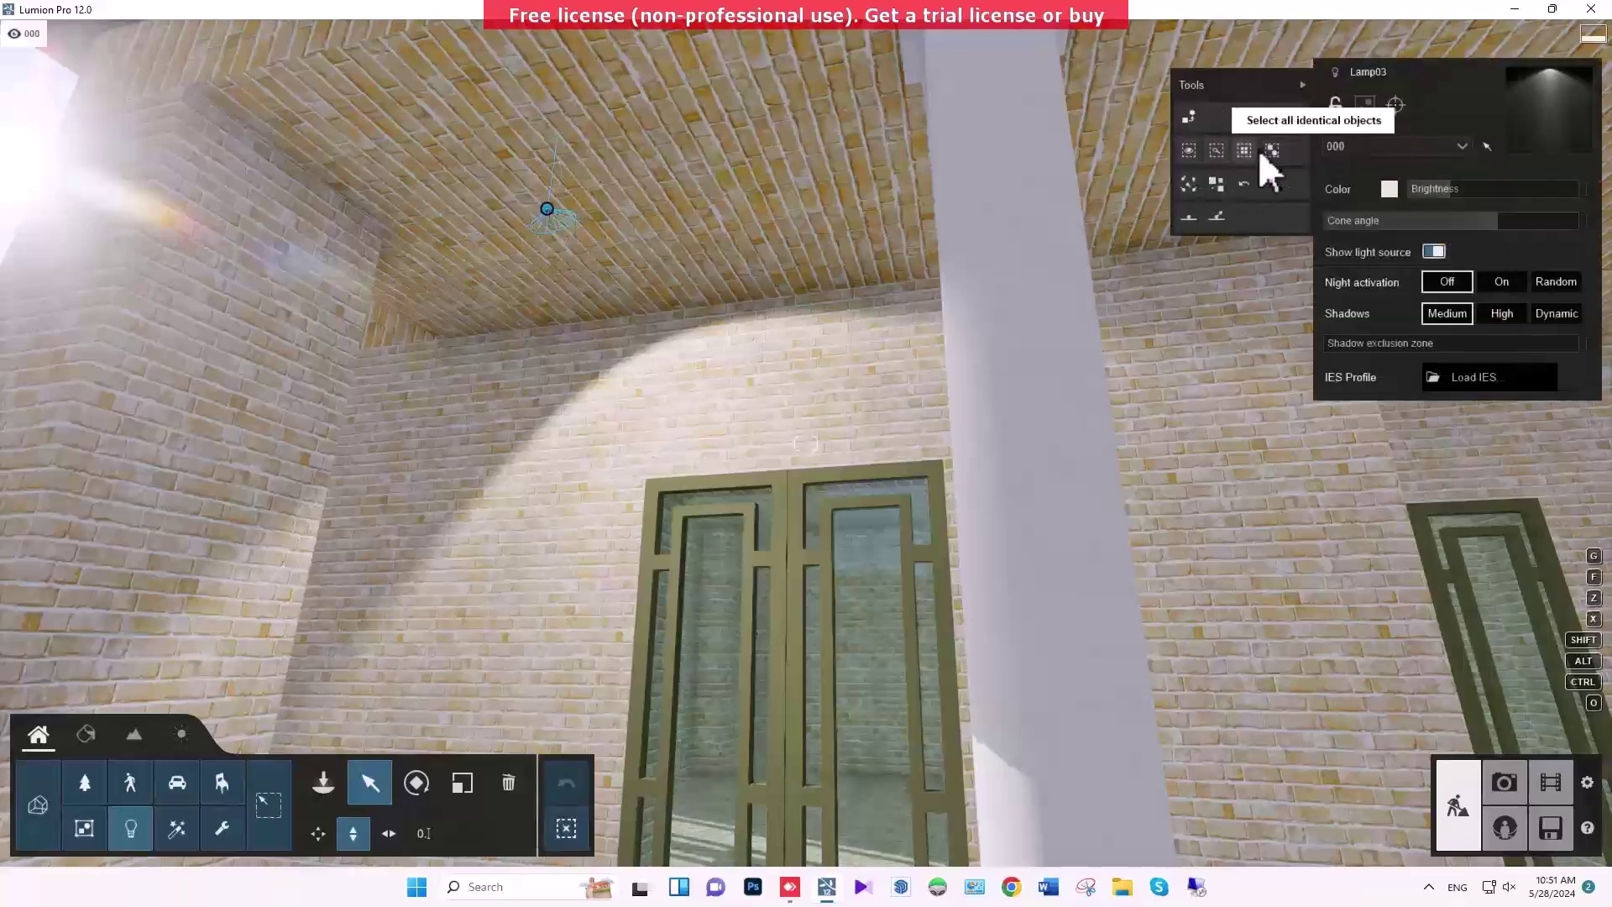
# Try the group selection tools on the spotlight, pick Lamp03 in the spotlights library, and return to selection mode
pyautogui.click(1191, 151)
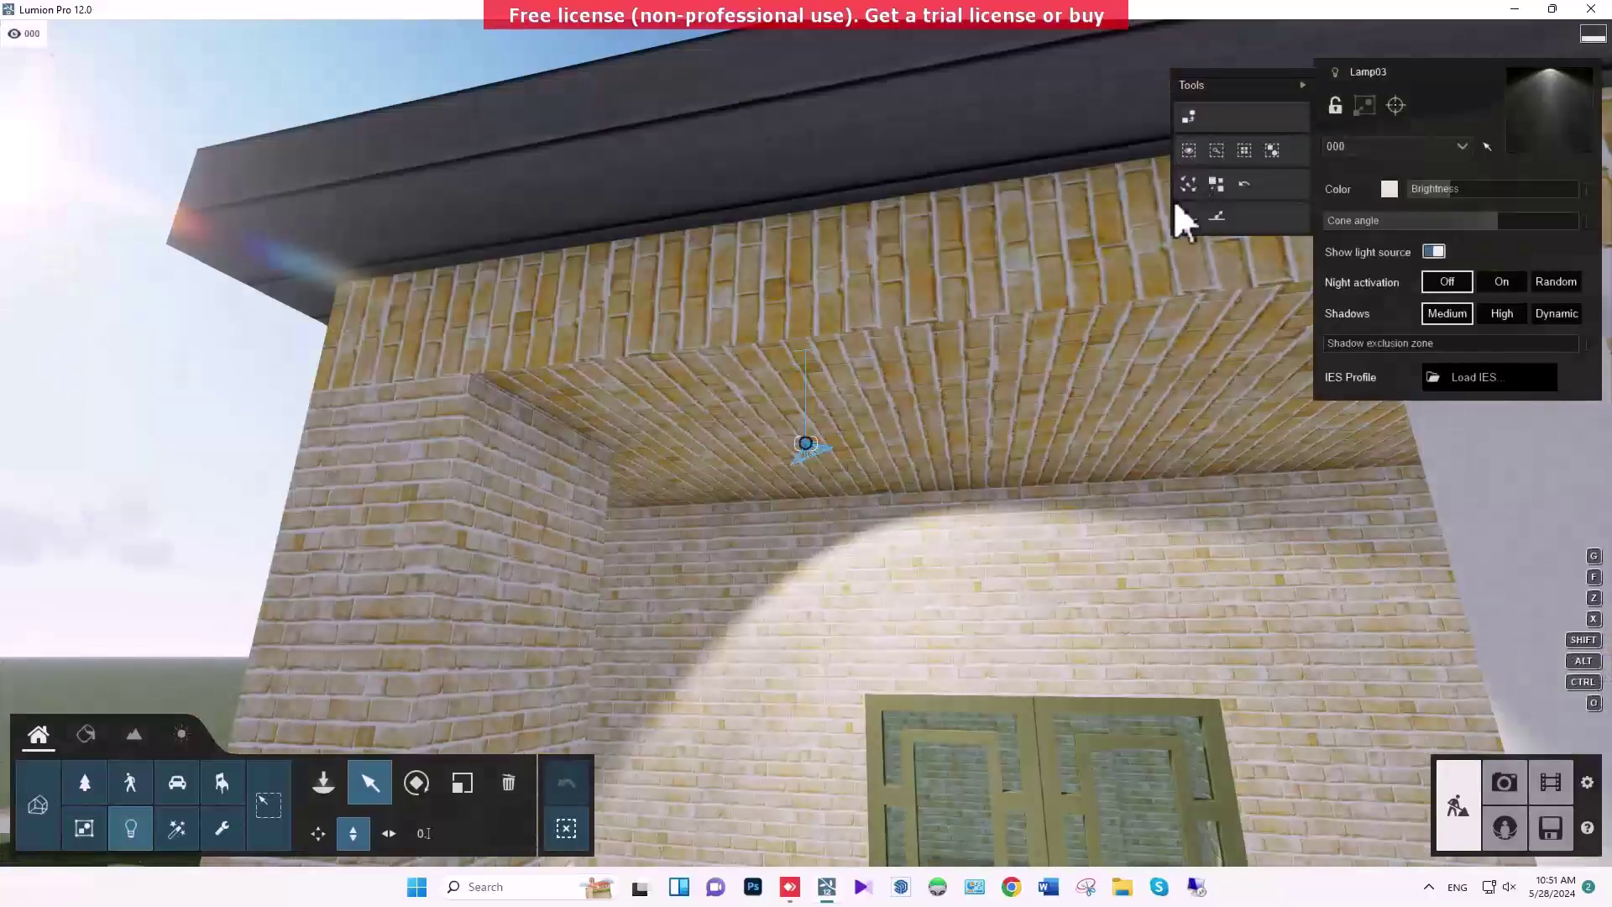
pyautogui.click(1218, 151)
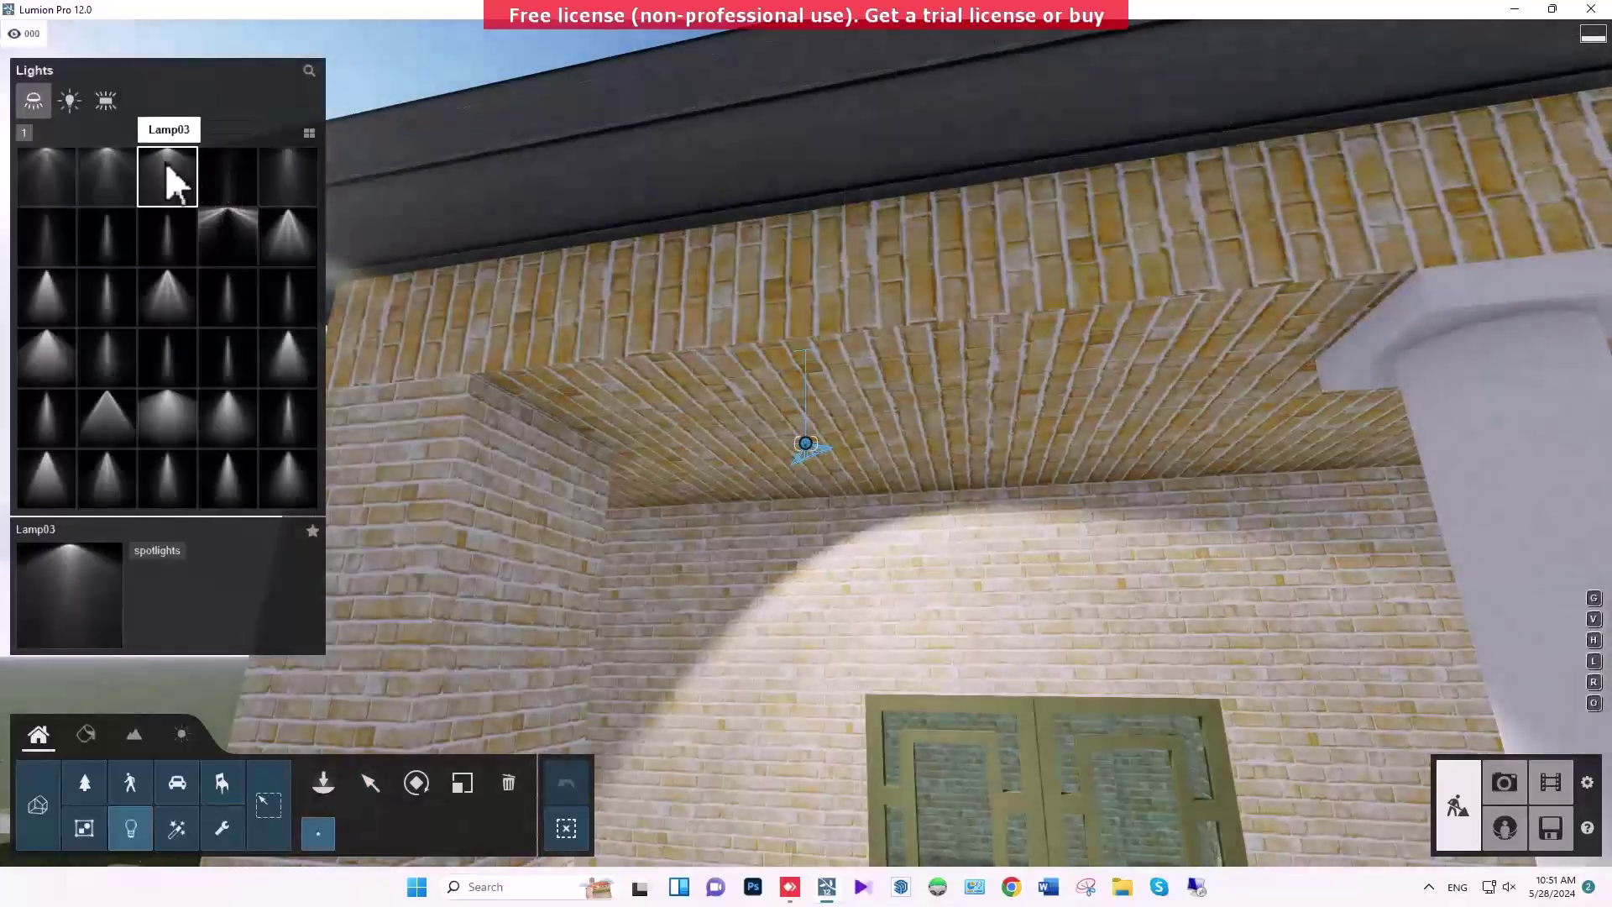
pyautogui.click(166, 162)
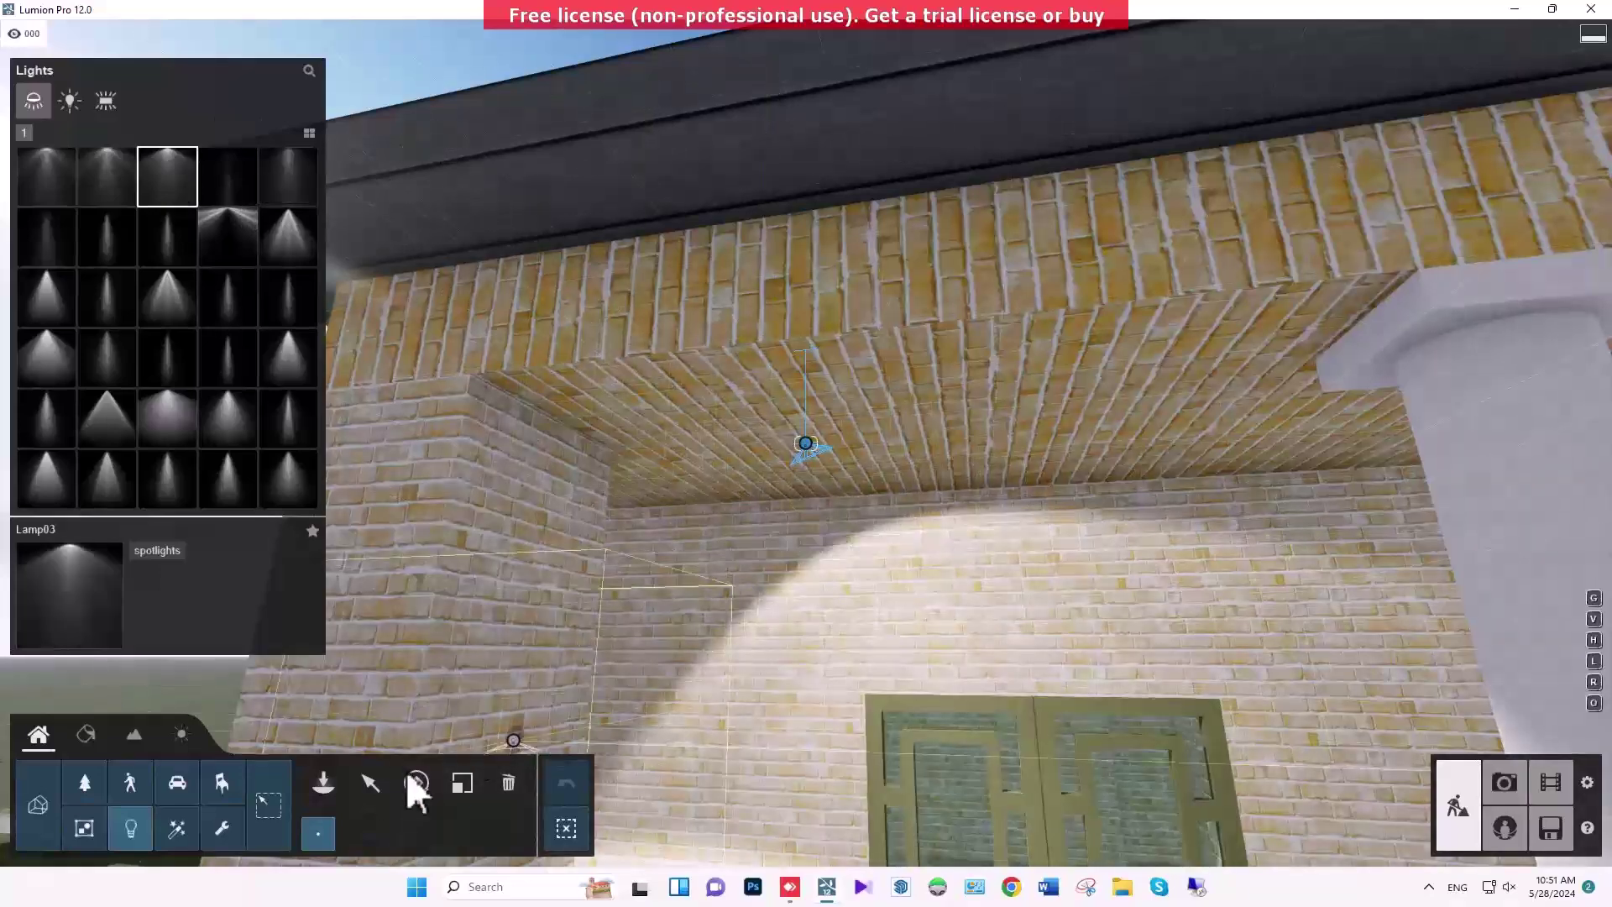
pyautogui.click(370, 782)
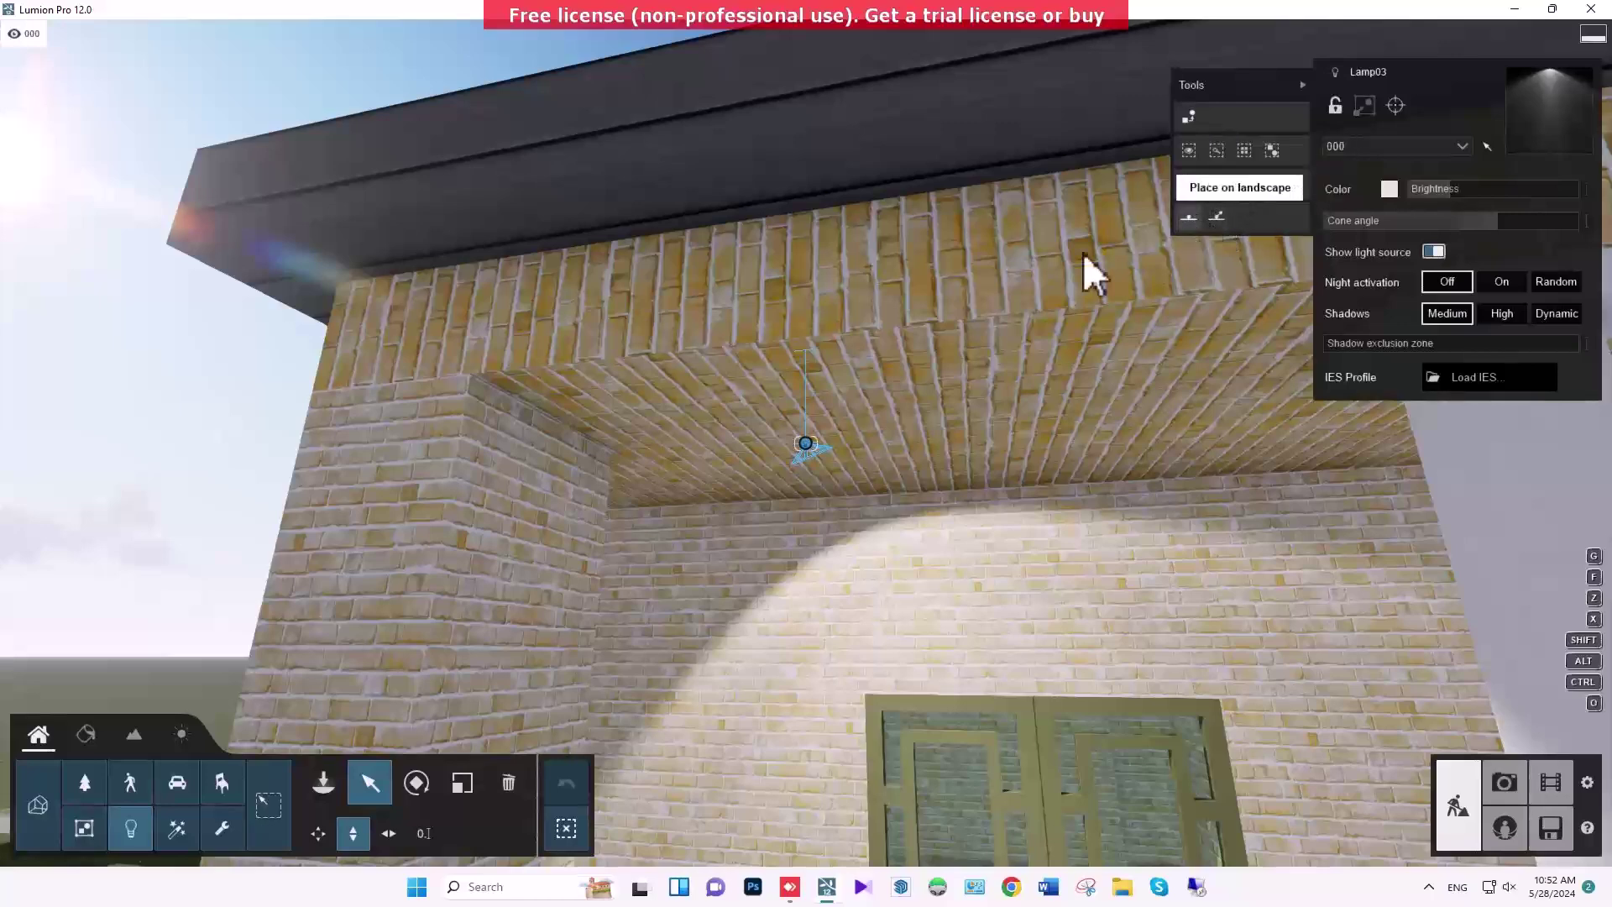
# Place the selected Lamp03 spotlight on the landscape, conform its orientation to the landscape, and inspect it under the porch ceiling
pyautogui.click(1190, 216)
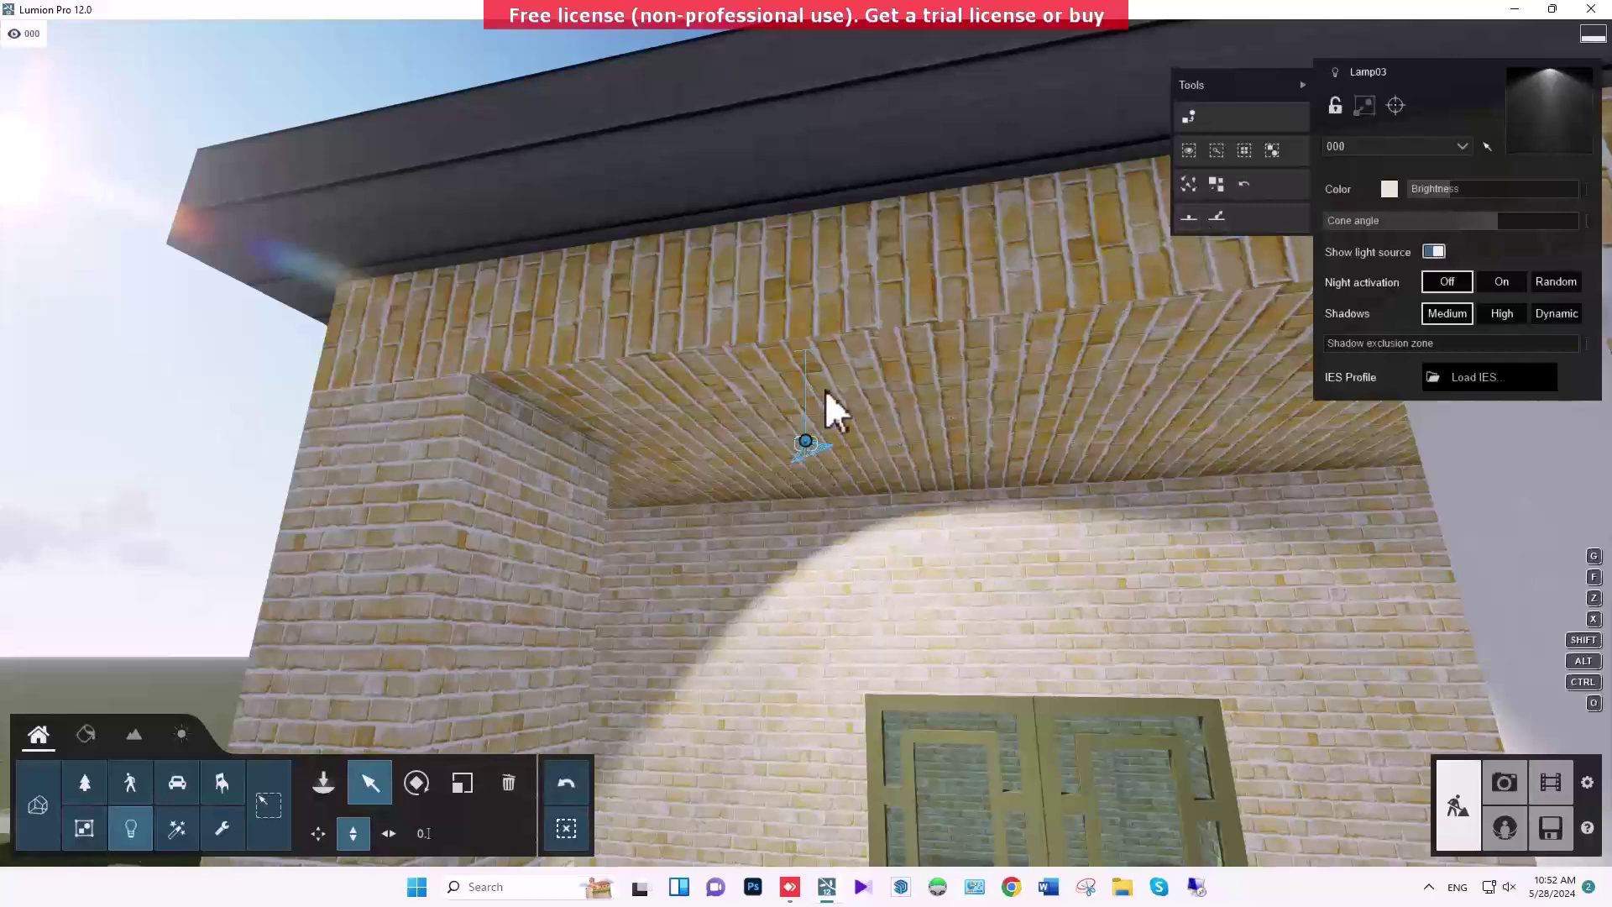
pyautogui.click(1214, 220)
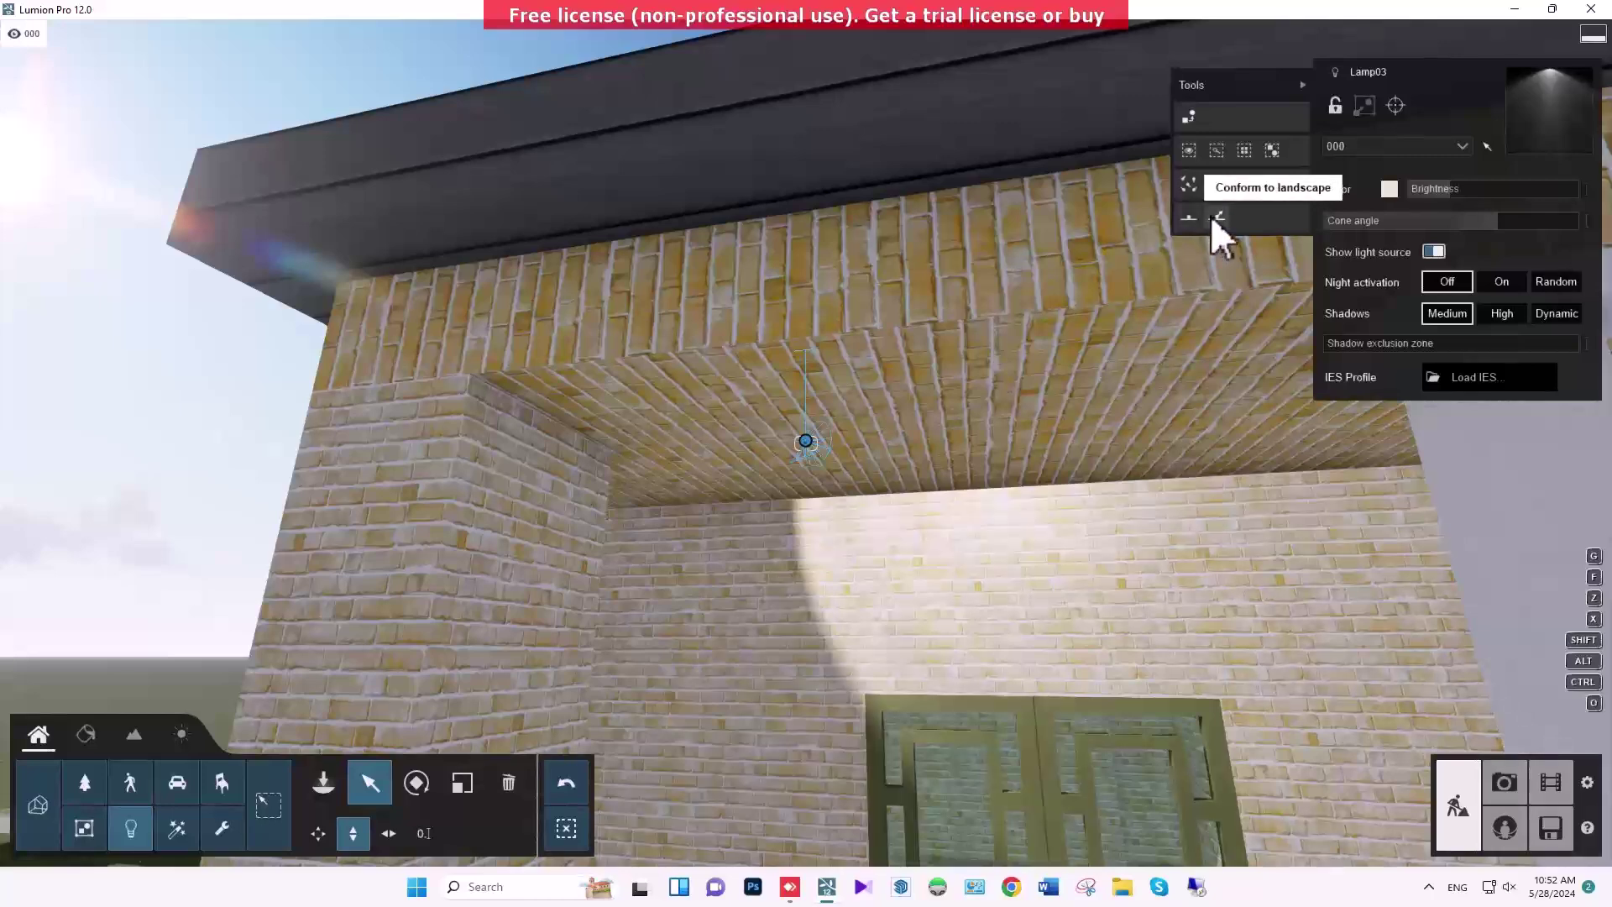
pyautogui.moveTo(971, 387); pyautogui.dragTo(1139, 466, button='right')
pyautogui.press('e')
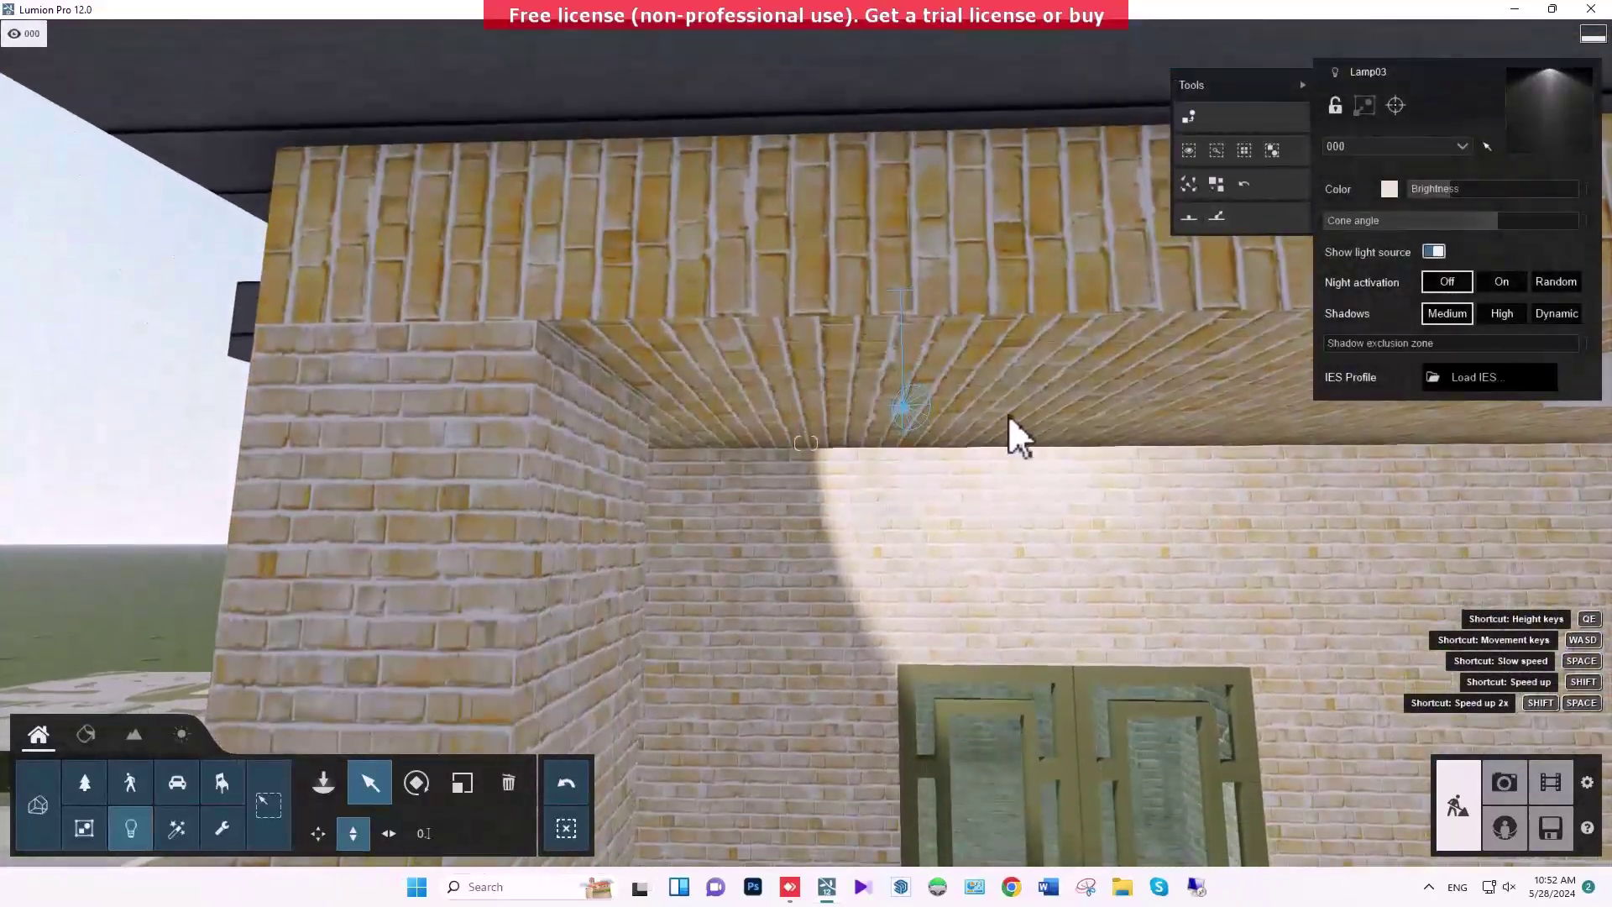
pyautogui.press('d')
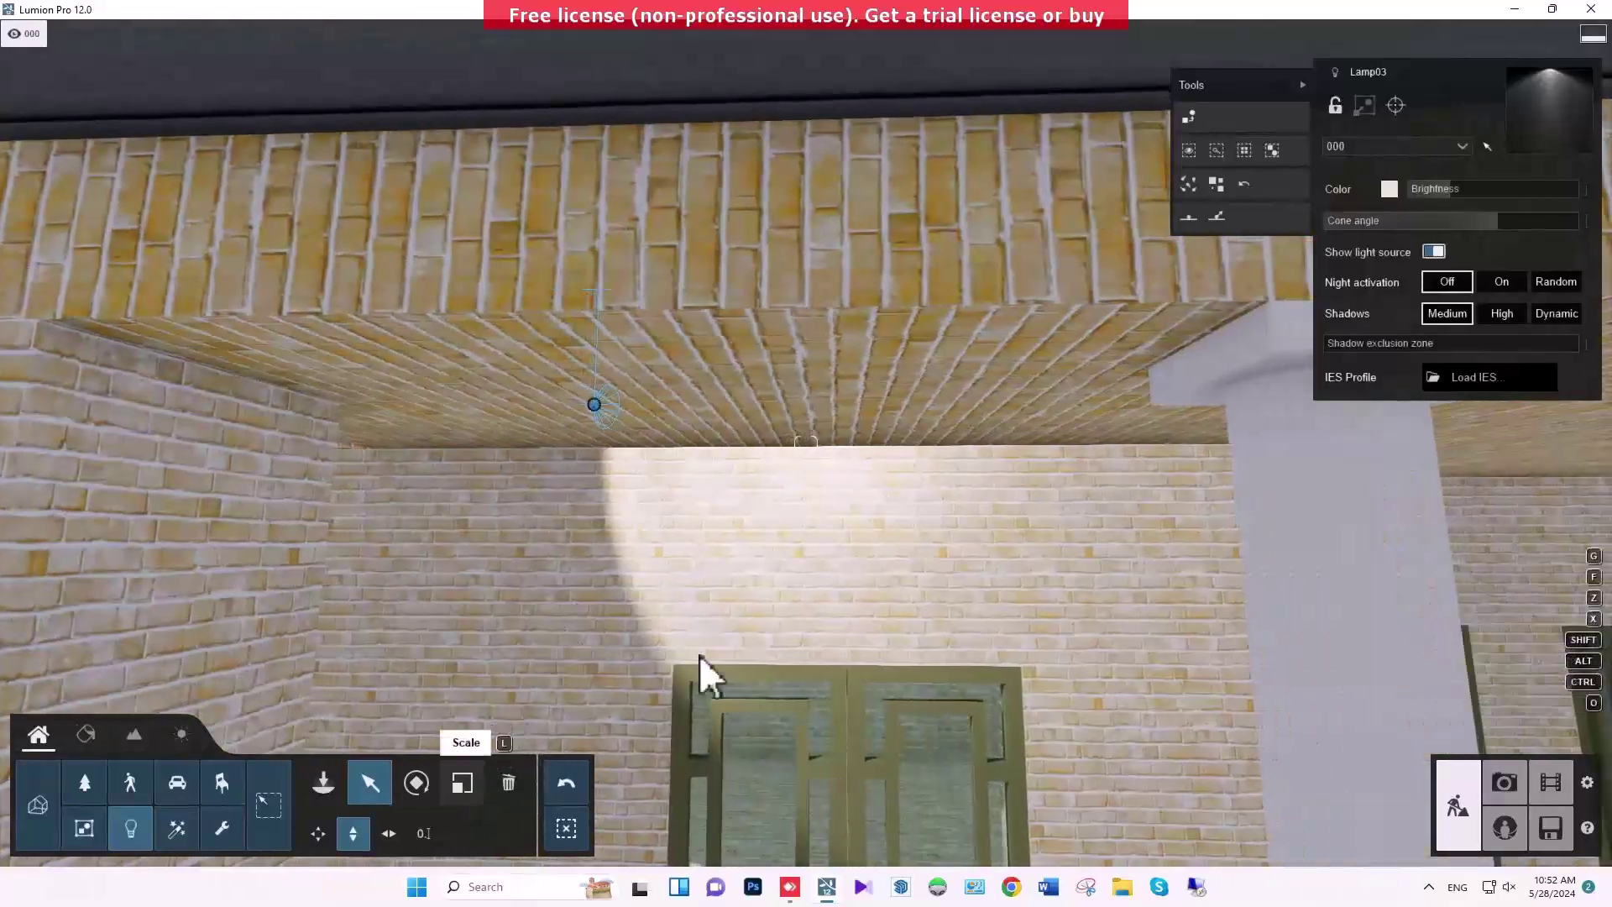
# Aim the spotlight almost straight down at the porch floor in front of the green door's near edge
pyautogui.click(1395, 108)
pyautogui.press('s')
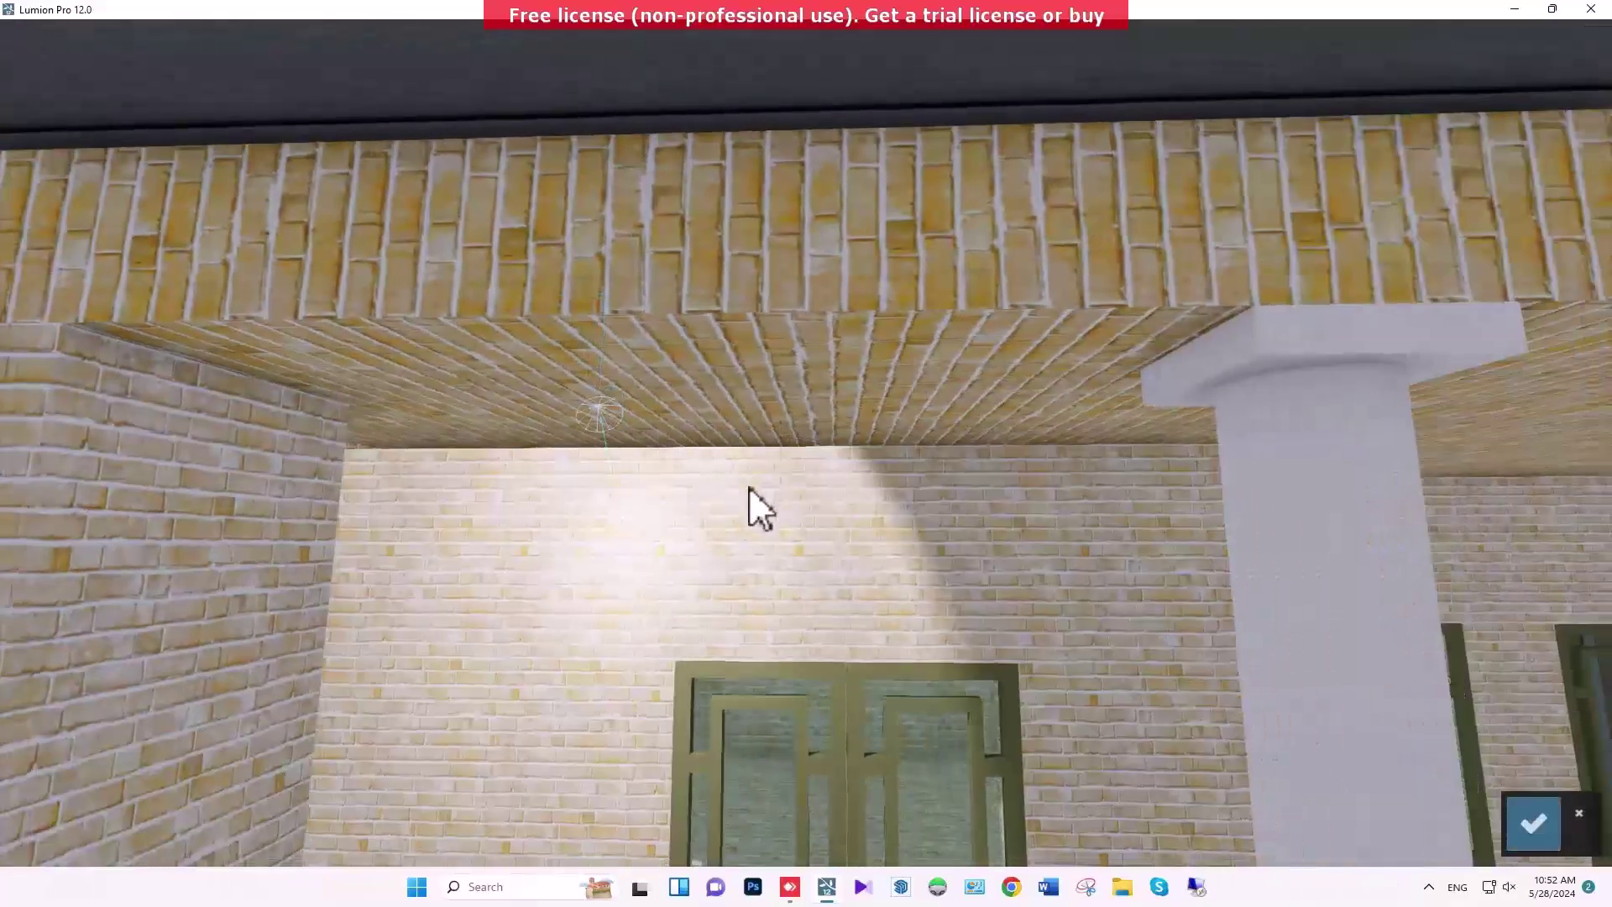
pyautogui.moveTo(750, 486); pyautogui.dragTo(772, 737, button='right')
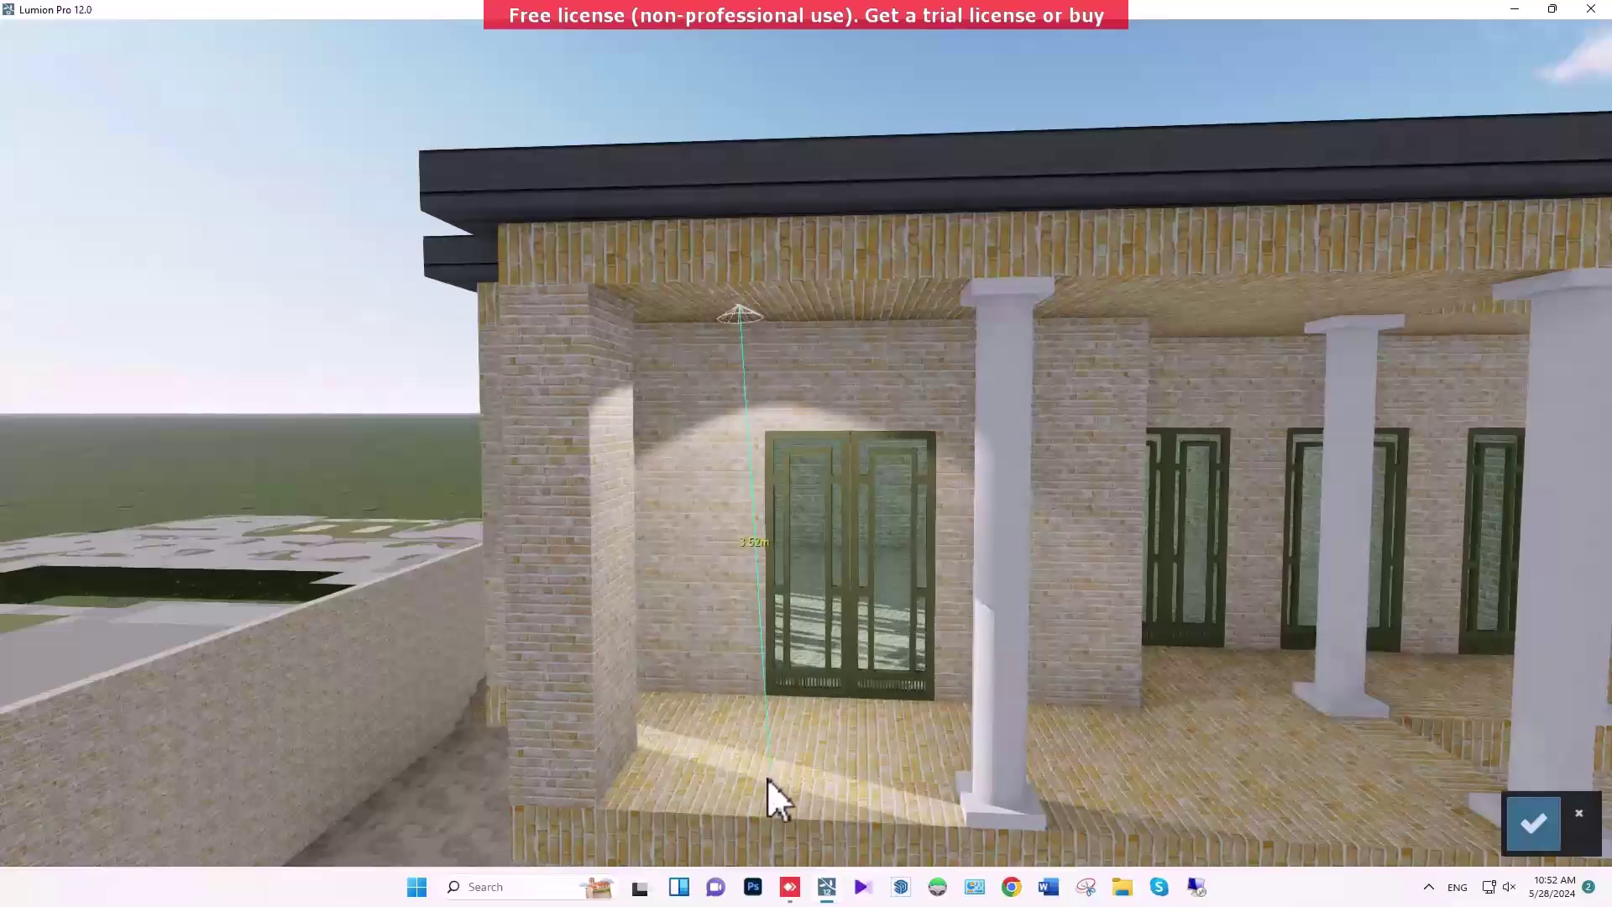
pyautogui.click(749, 781)
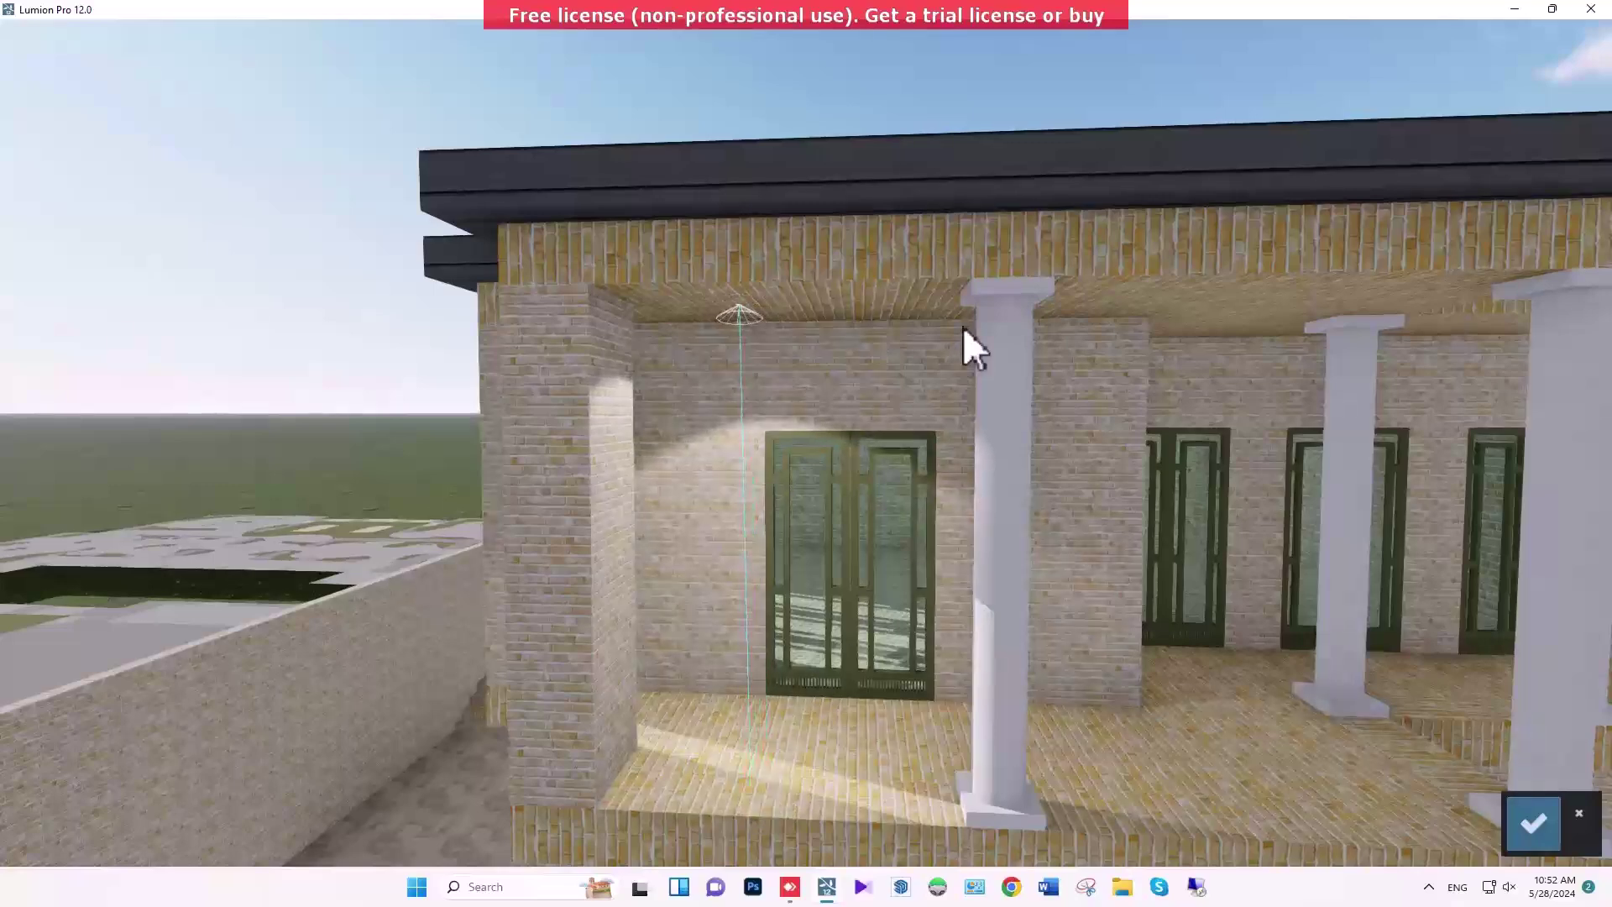